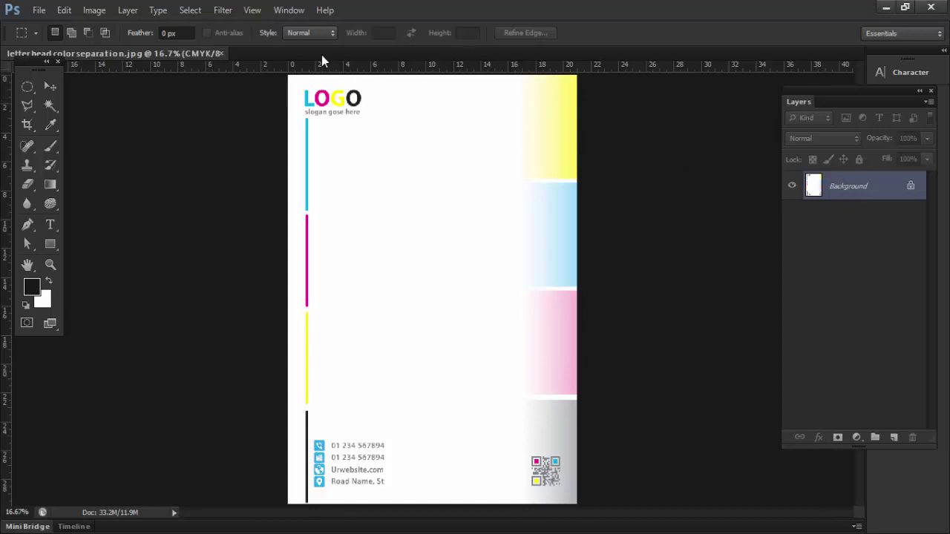
Show the Channels panel and toggle the cyan, magenta, yellow and black channels off and on
left_click(289, 10)
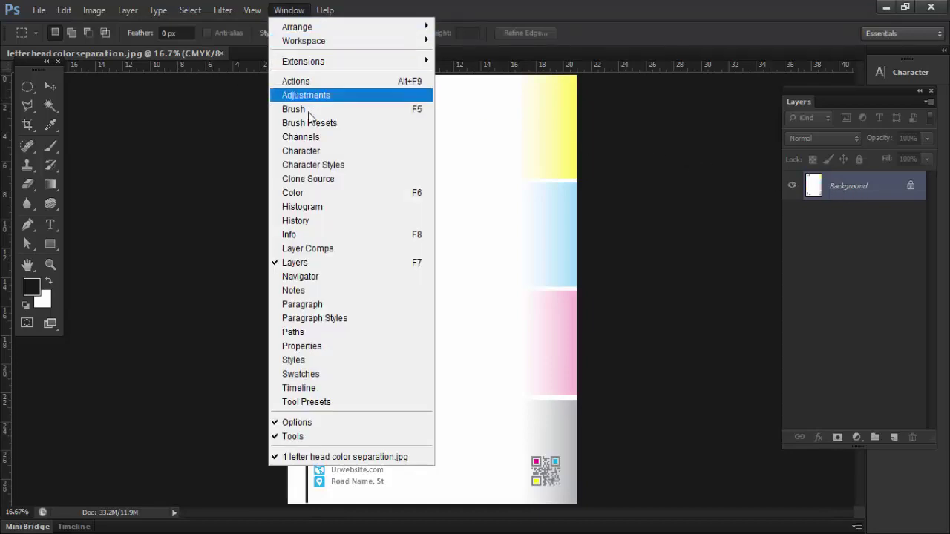
left_click(300, 136)
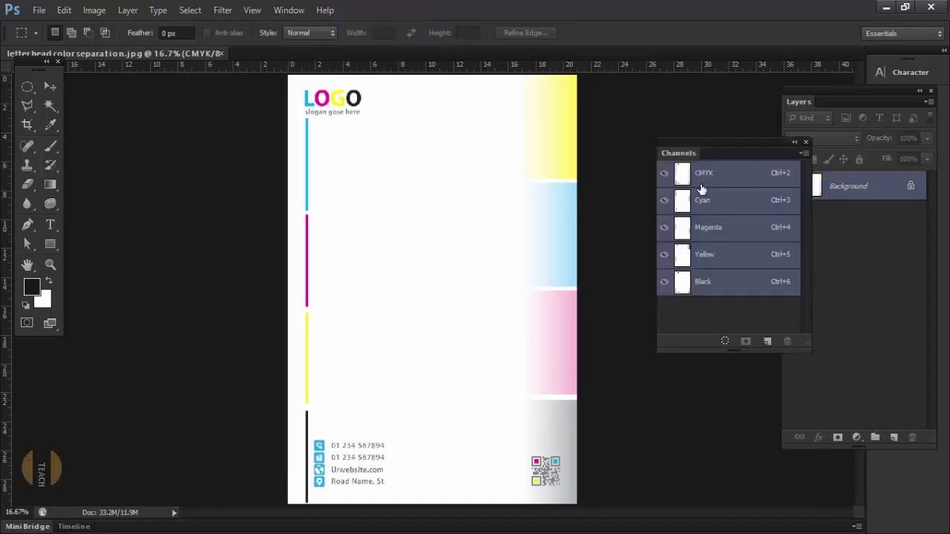
left_click(664, 201)
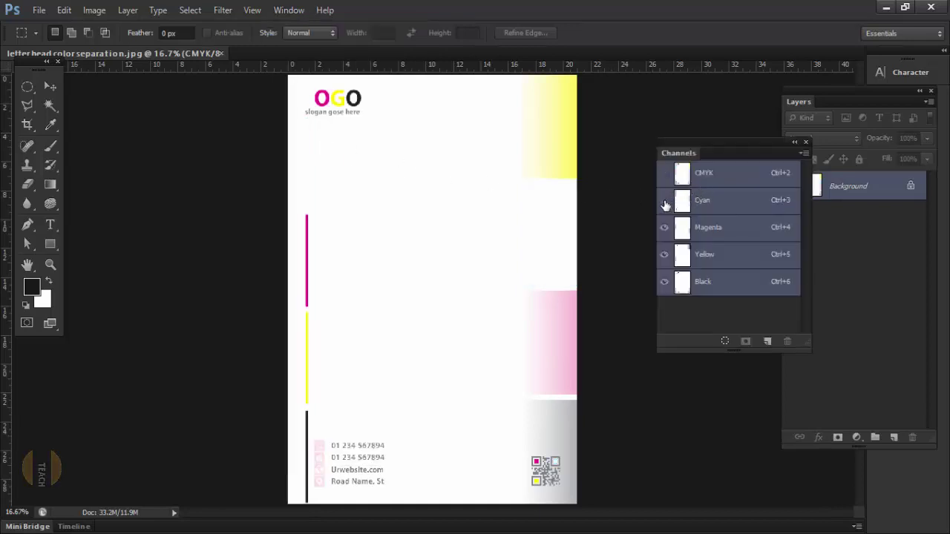
left_click(664, 200)
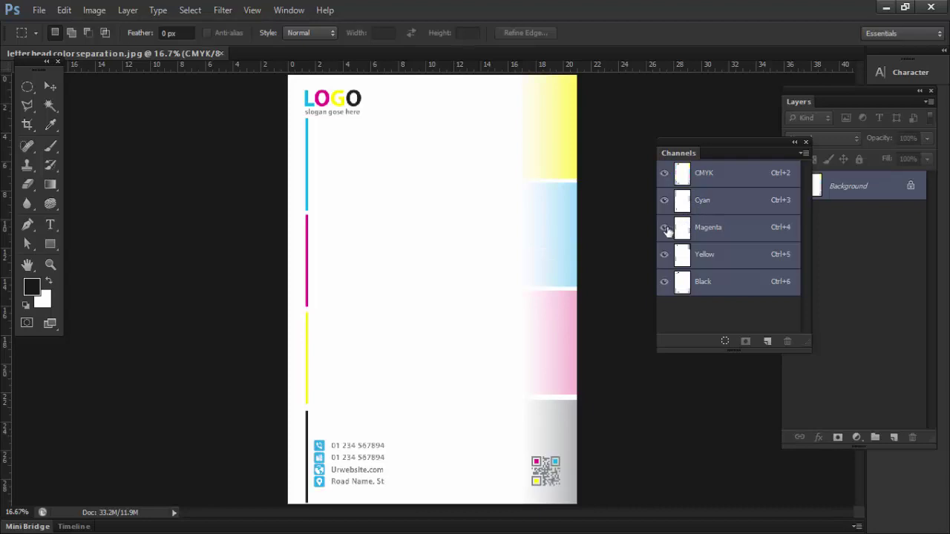
left_click(664, 227)
left_click(665, 228)
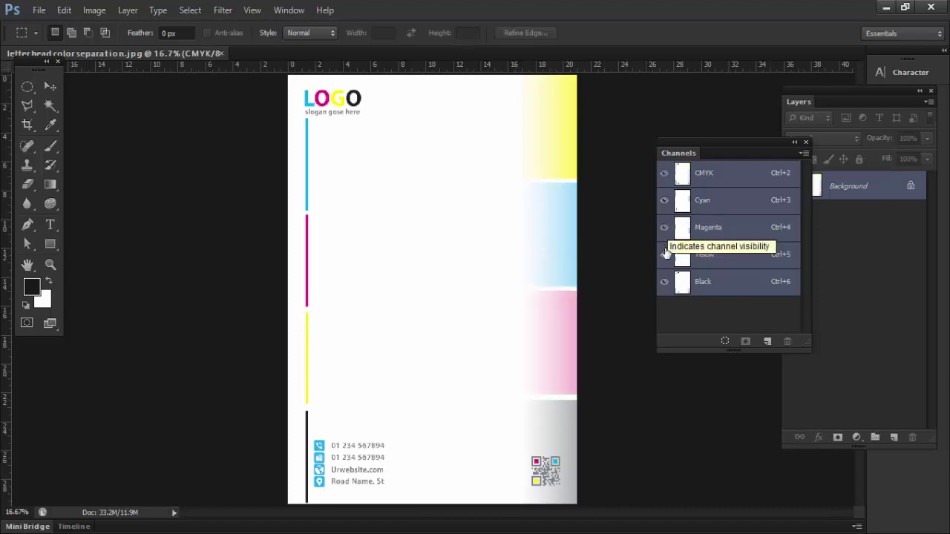
left_click(665, 254)
left_click(664, 254)
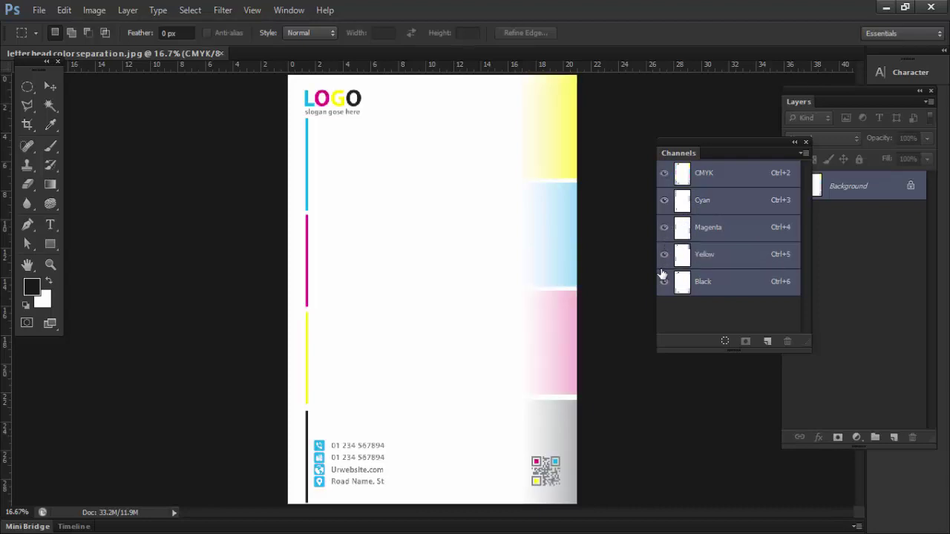
left_click(664, 281)
left_click(664, 282)
Preview the cyan plate alone, then the black plate, then restore all inks and close Channels
left_click_drag(665, 230, 664, 281)
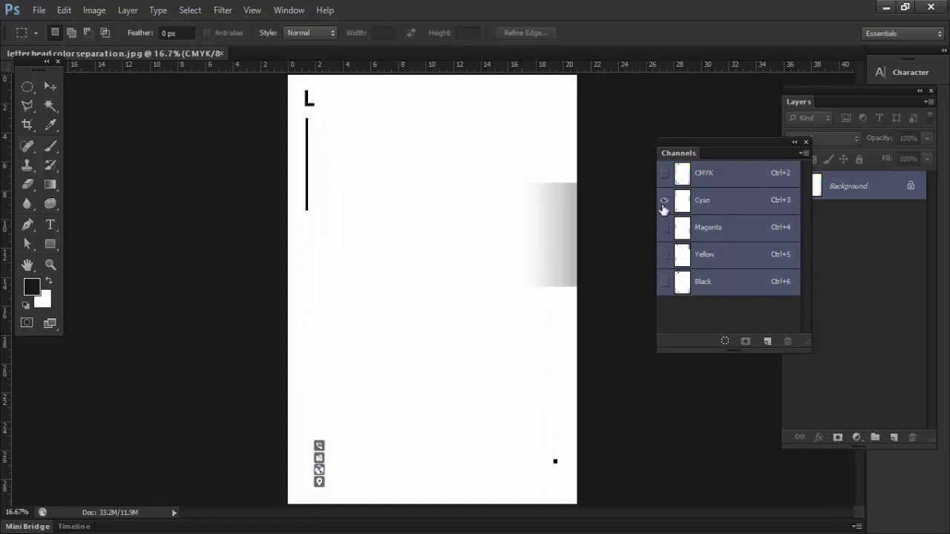
left_click(664, 281)
left_click(665, 201)
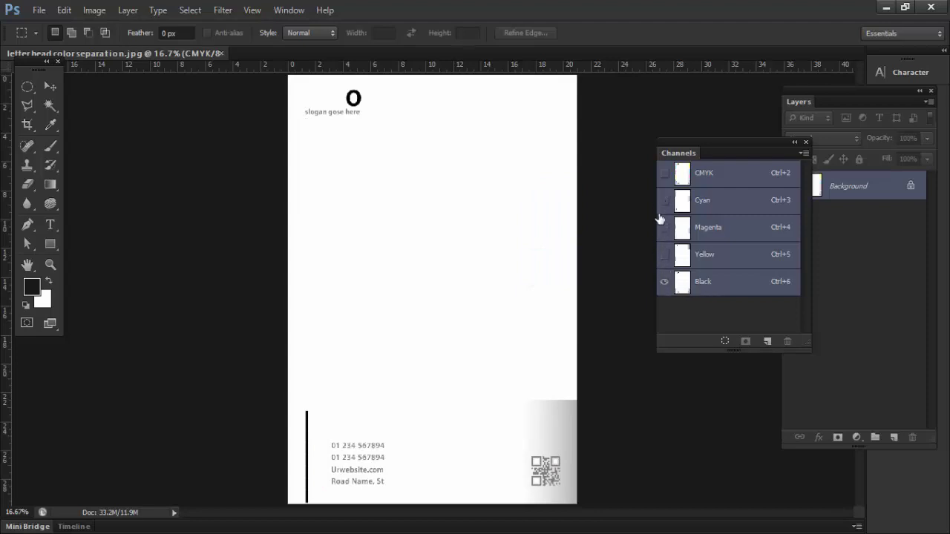
left_click(664, 173)
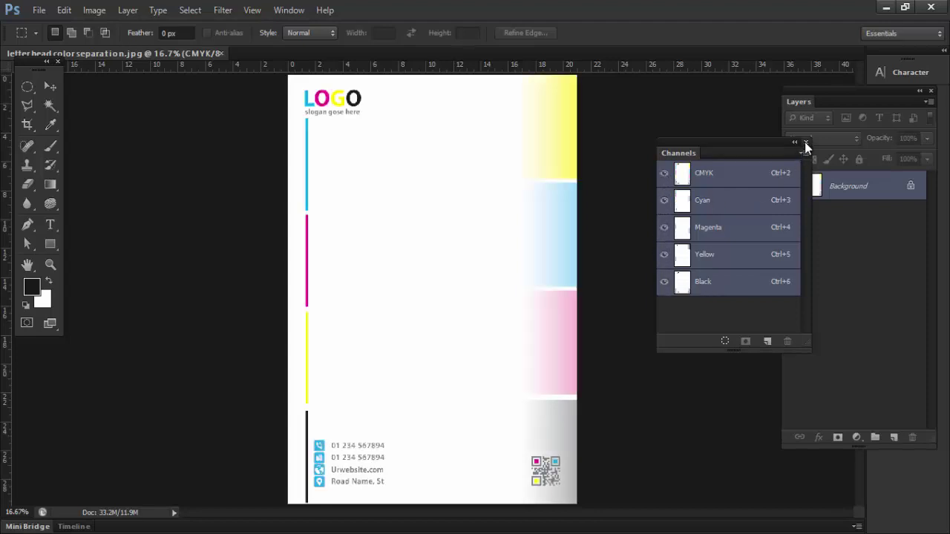
left_click(805, 143)
Make four duplicate copies of the Background layer
mouse_move(848, 189)
left_mouse_down()
mouse_move(894, 398)
mouse_move(893, 437)
left_mouse_up()
left_click_drag(863, 186, 893, 437)
left_click_drag(863, 189, 893, 437)
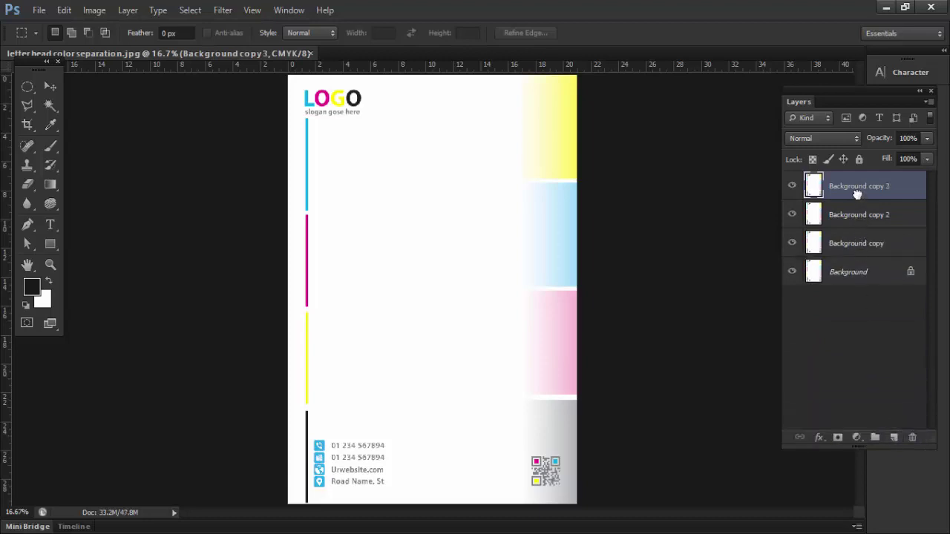
left_click_drag(858, 193, 894, 437)
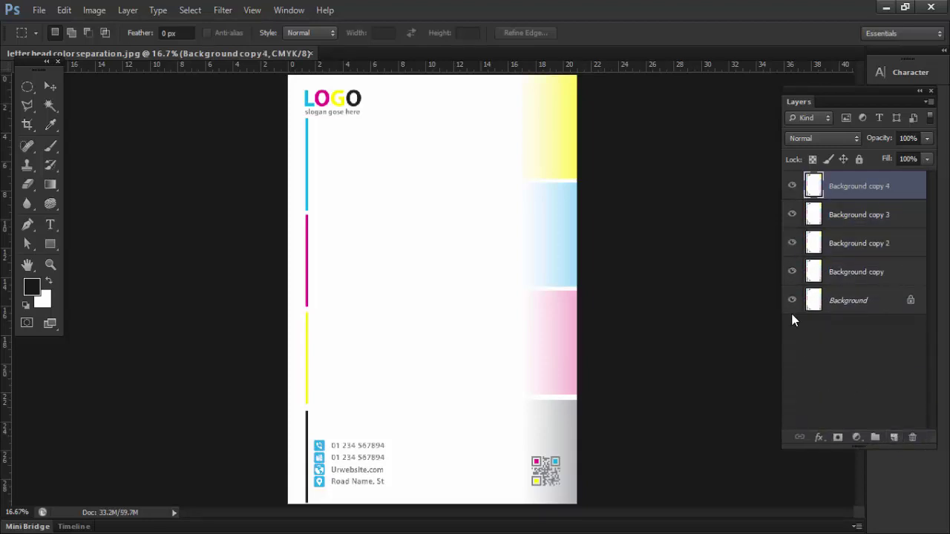
Rename the four copies C, M, Y and B from top to bottom
double_click(859, 186)
type("C")
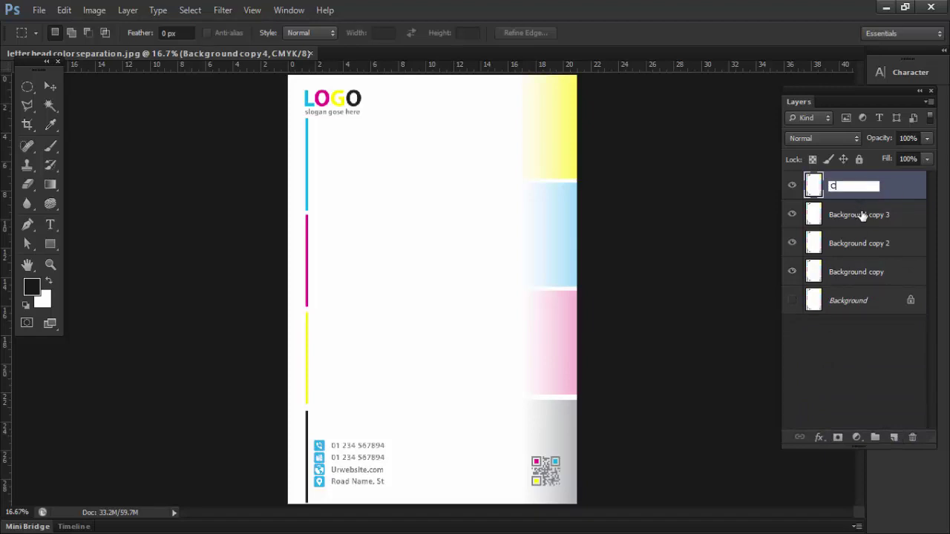
double_click(863, 215)
type("M")
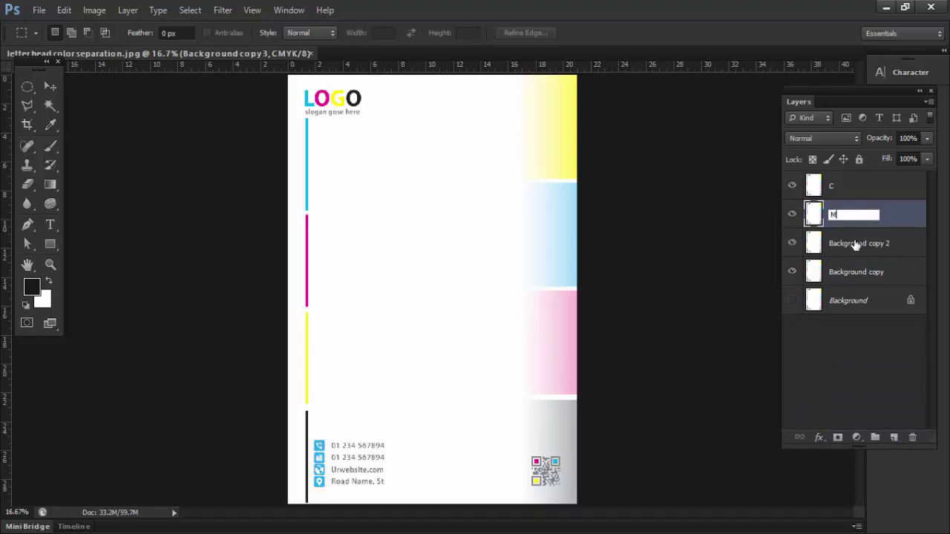
double_click(856, 243)
type("Y")
double_click(854, 272)
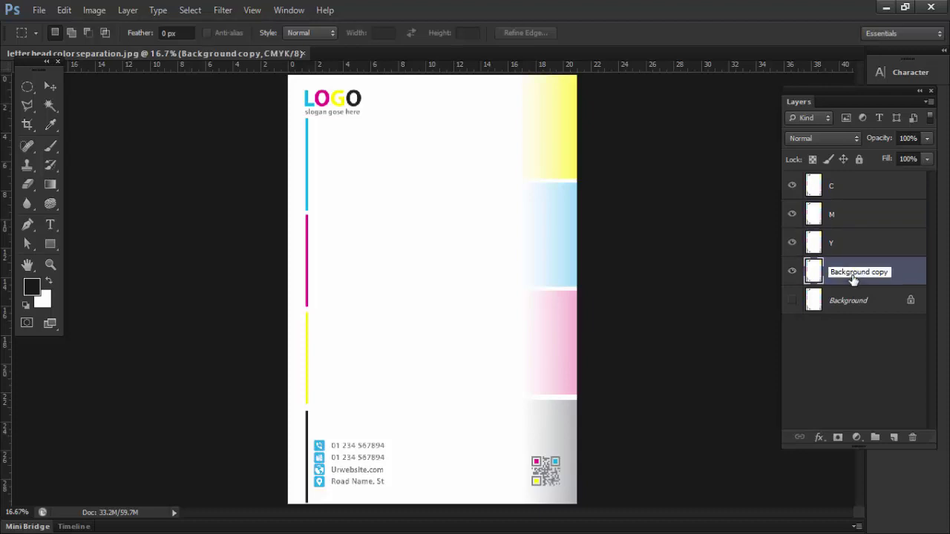
type("B")
left_click(840, 349)
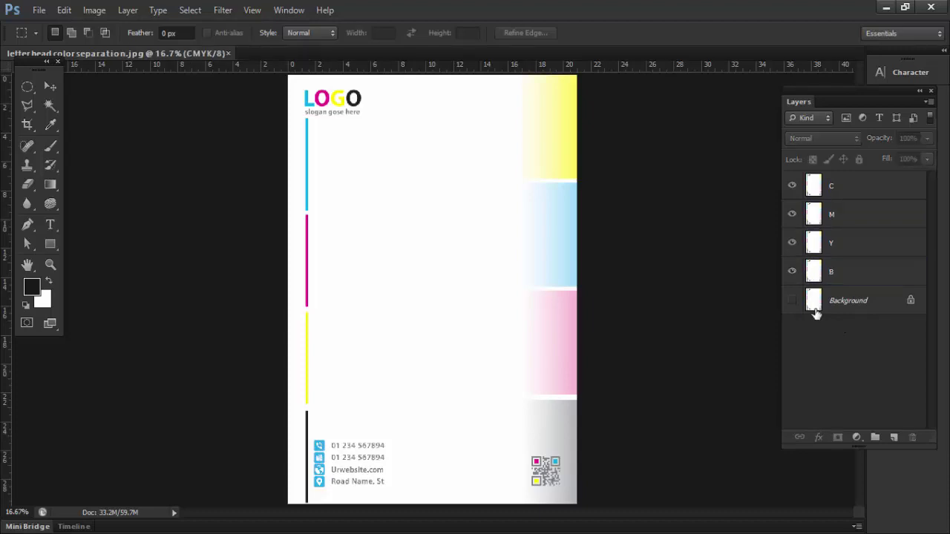
On layer C, set the Channel Mixer's Magenta output Magenta amount to 0 and apply it
left_click(831, 189)
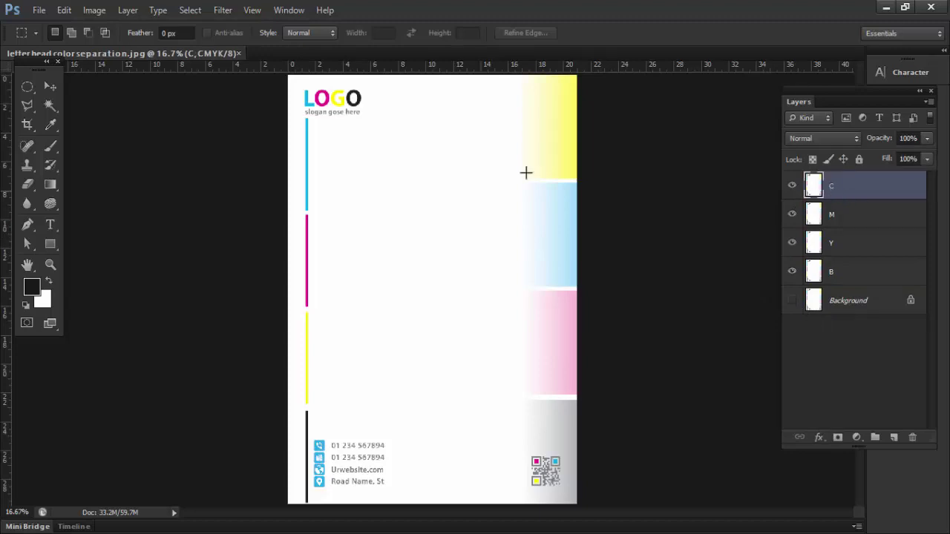
left_click(95, 10)
mouse_move(115, 47)
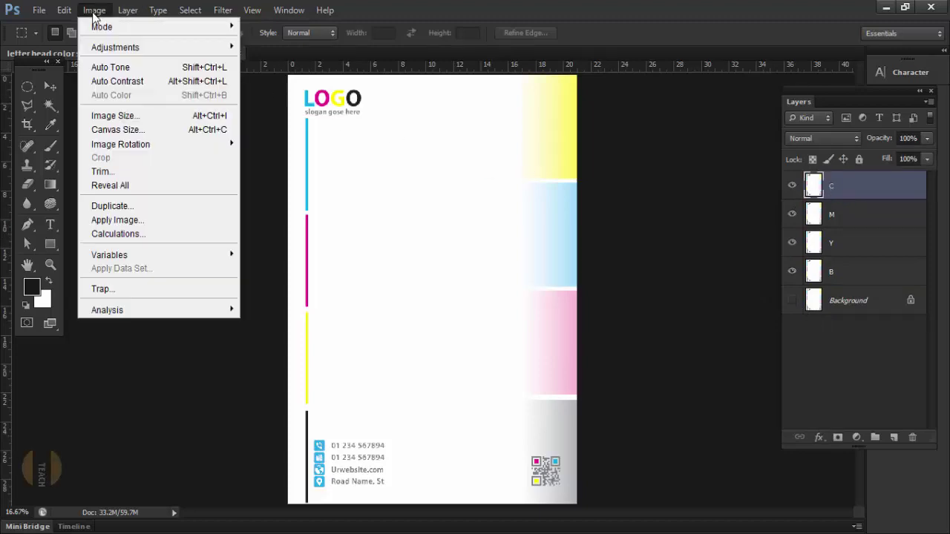
left_click(279, 178)
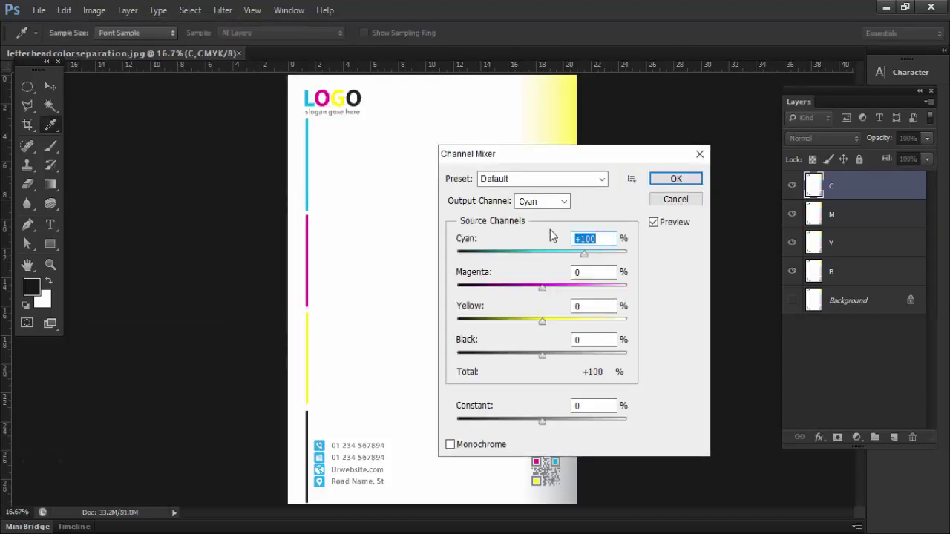
left_click(560, 205)
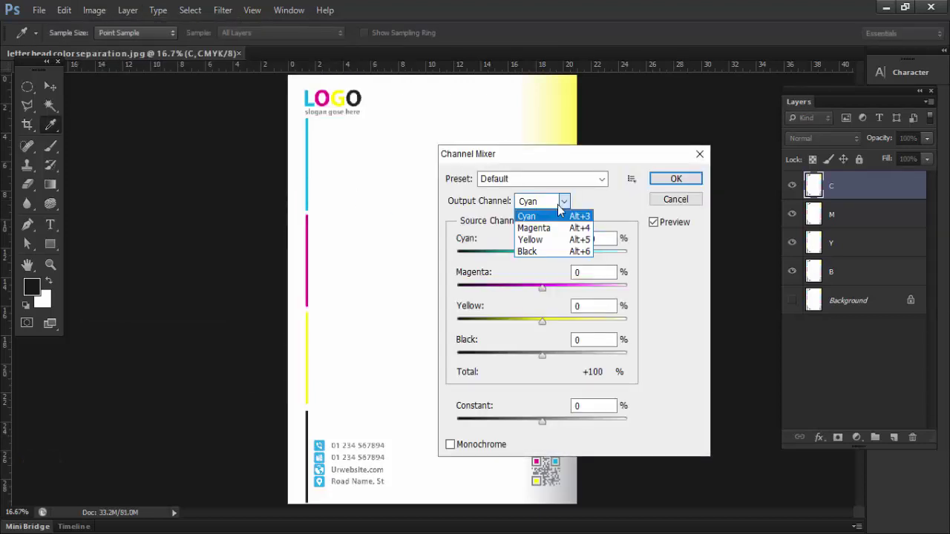
left_click(549, 230)
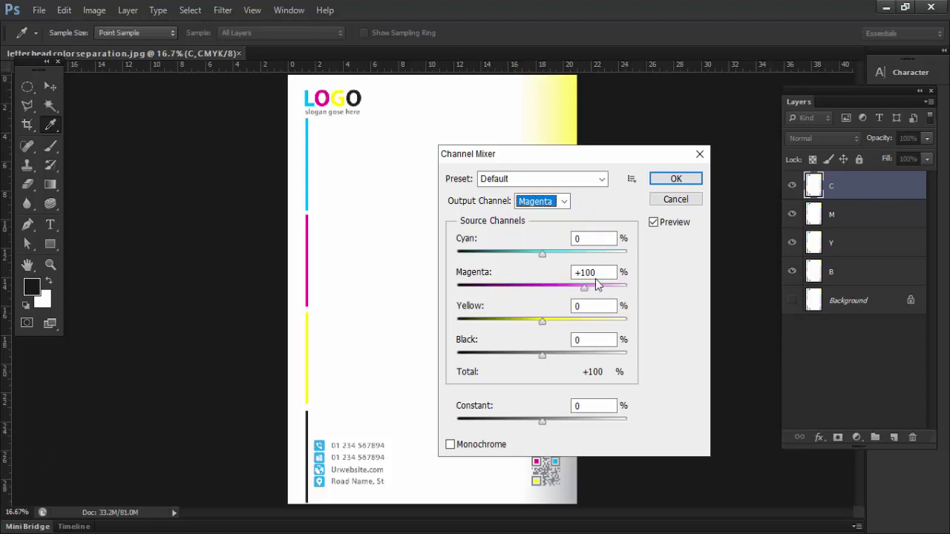
left_click_drag(602, 272, 573, 272)
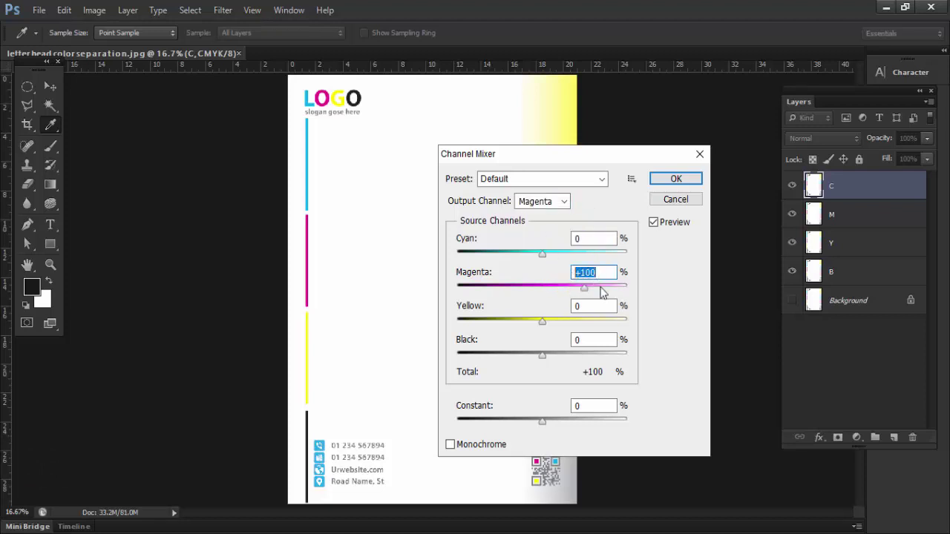
type("0")
left_click(605, 238)
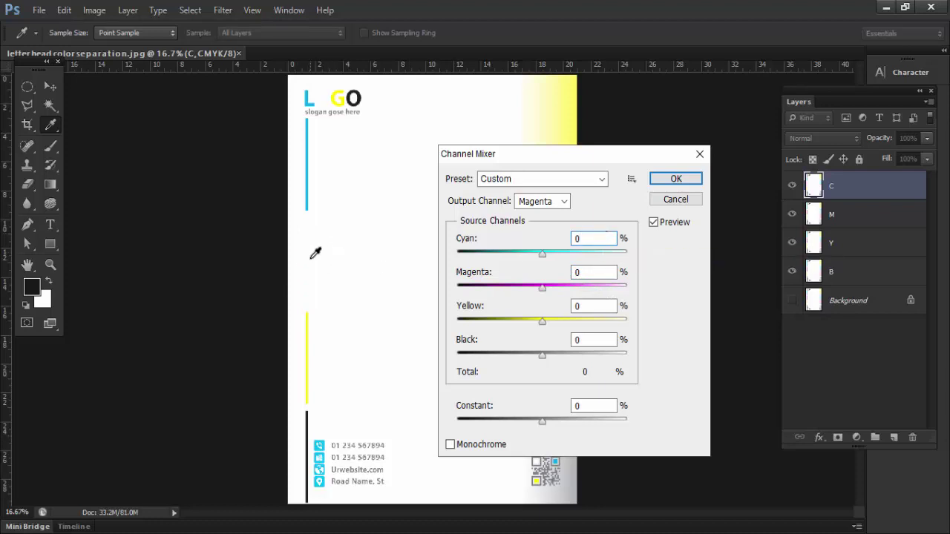
left_click(676, 180)
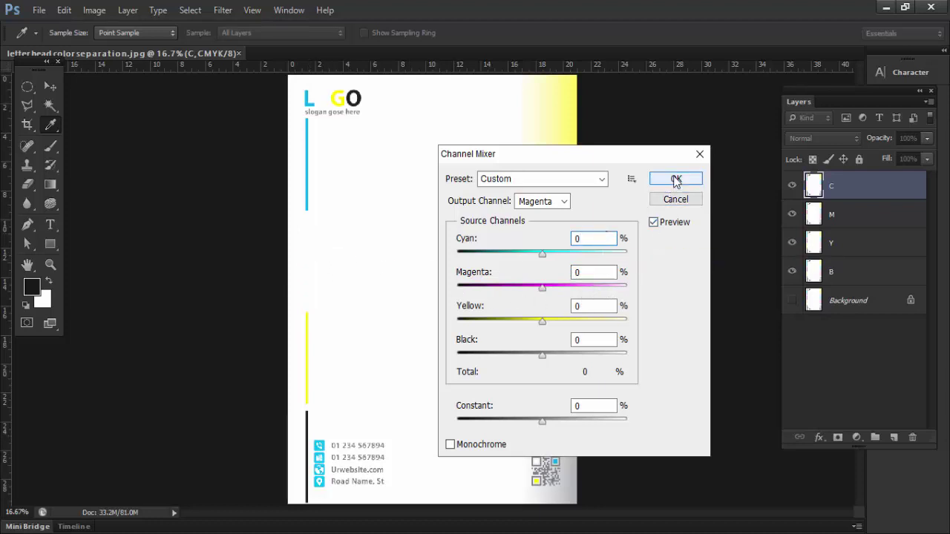
left_click(676, 181)
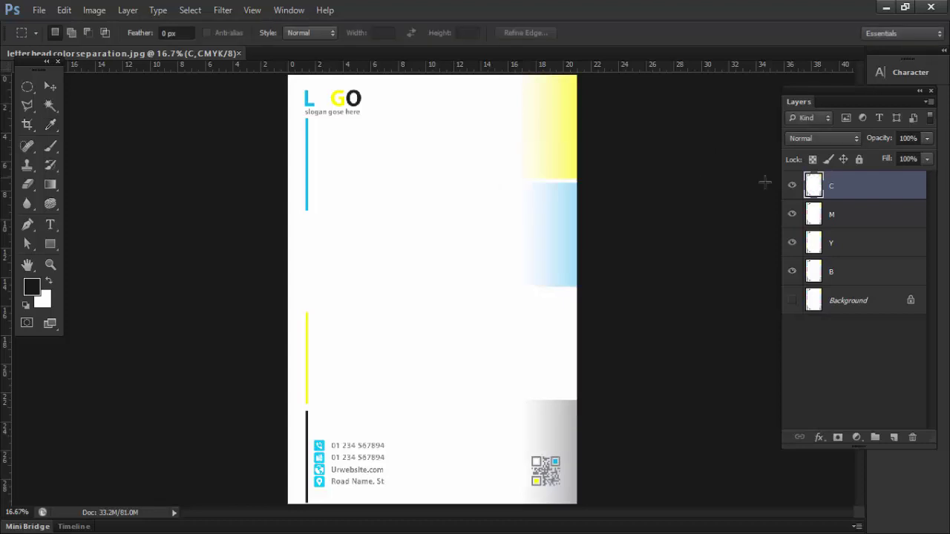
Zero the Yellow output's yellow amount in Channel Mixer on layer C
left_click(94, 10)
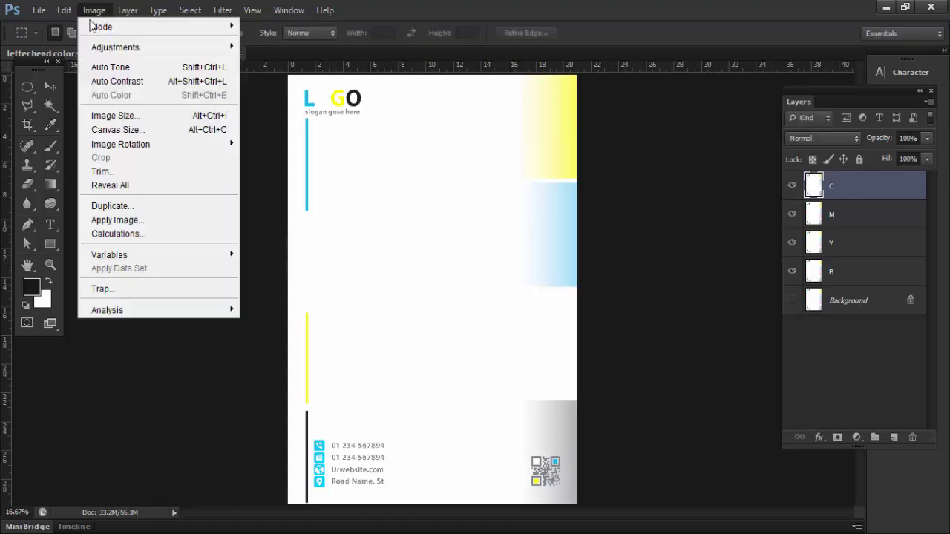
mouse_move(115, 47)
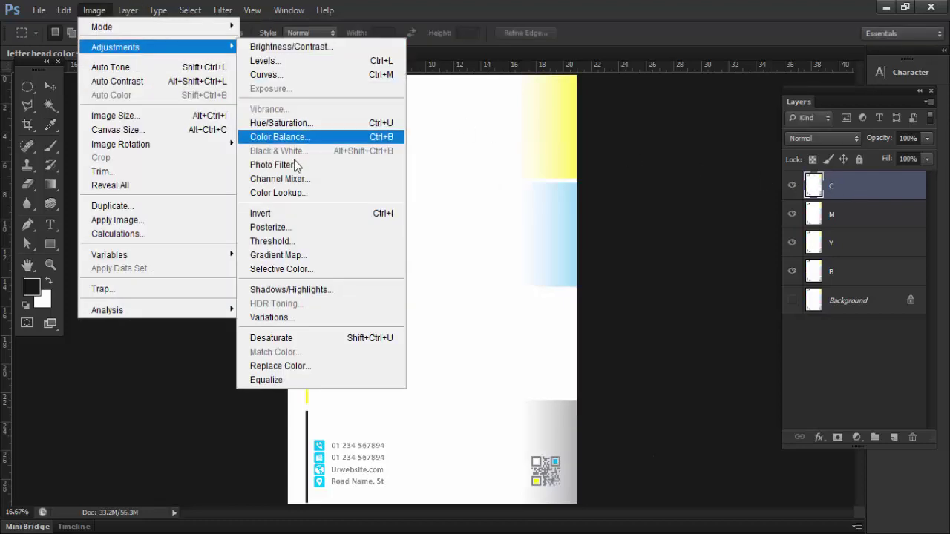
left_click(286, 179)
left_click(564, 202)
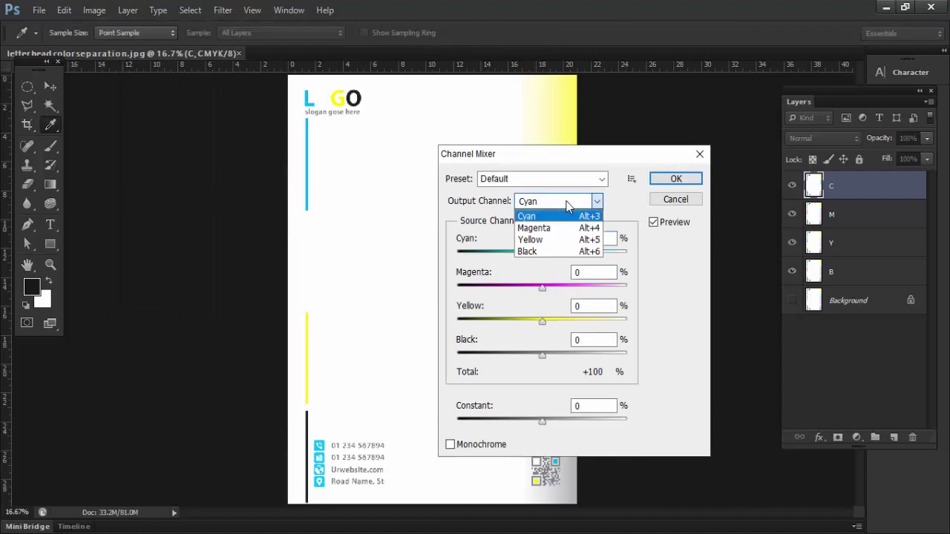
left_click(572, 240)
left_click_drag(594, 307, 566, 306)
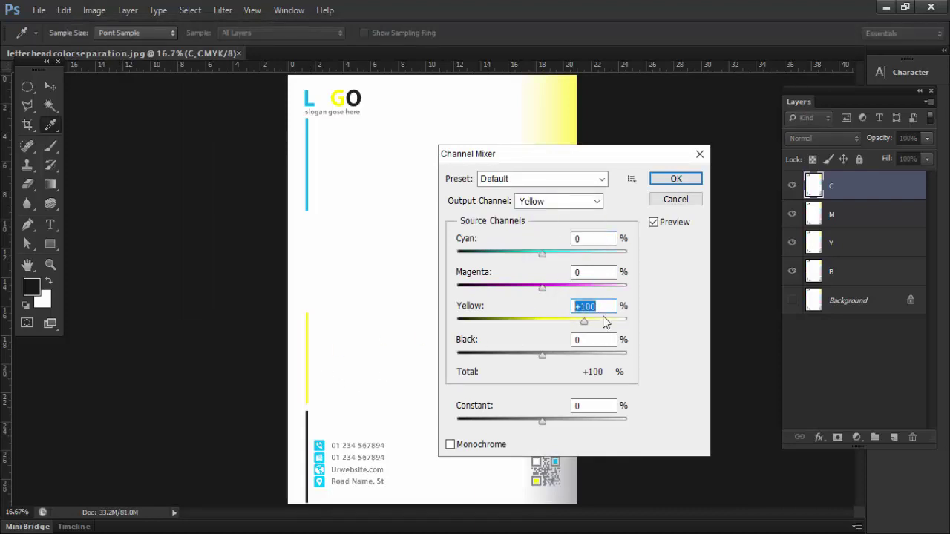
type("0")
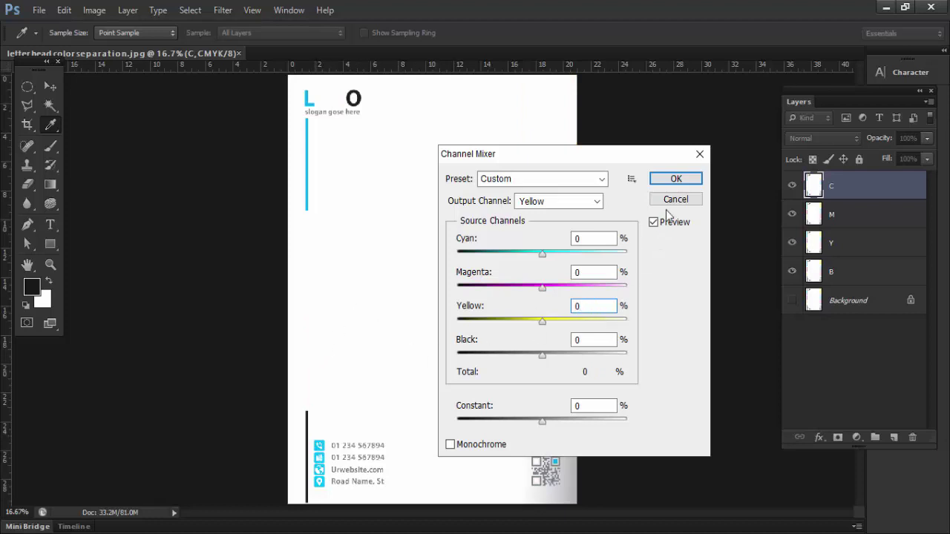
left_click(674, 182)
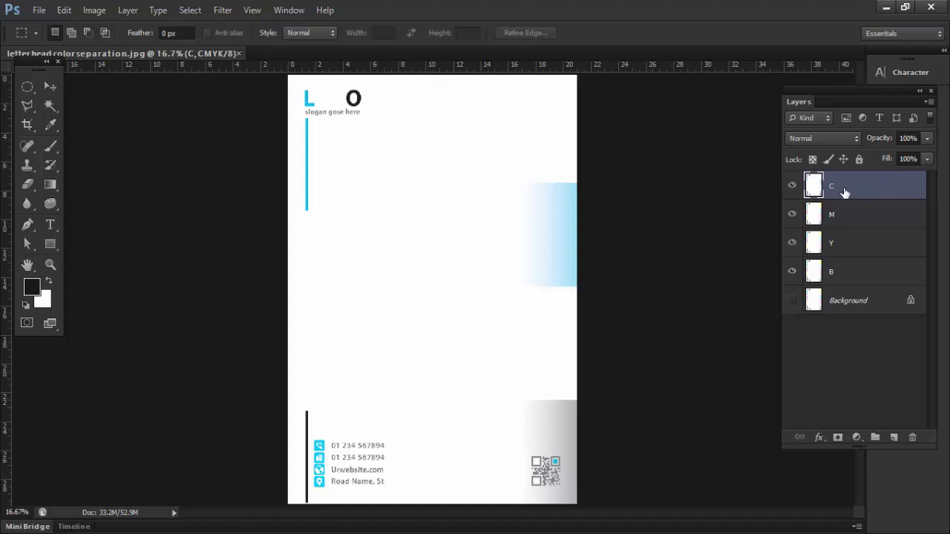
Zero the Black output's black amount in Channel Mixer on layer C
left_click(94, 10)
mouse_move(115, 46)
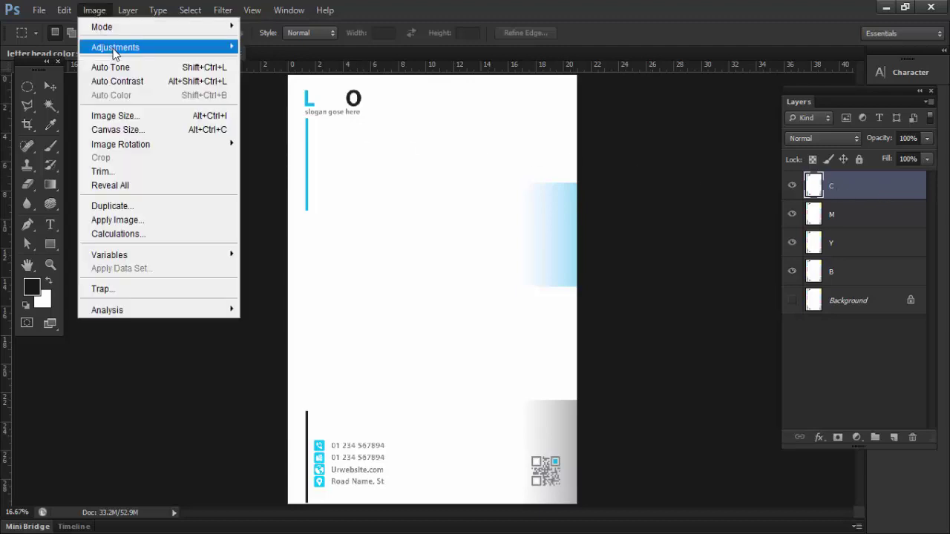
left_click(295, 179)
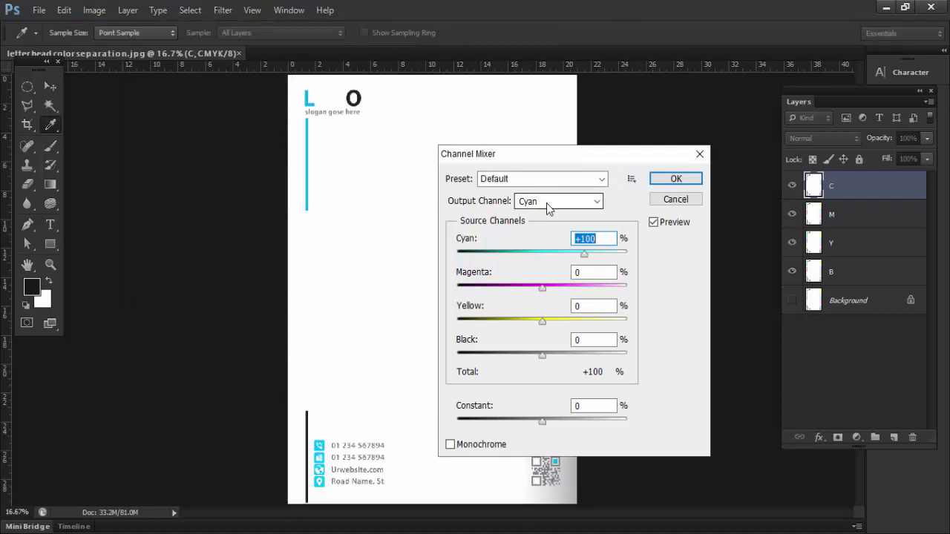
left_click(549, 202)
left_click(528, 254)
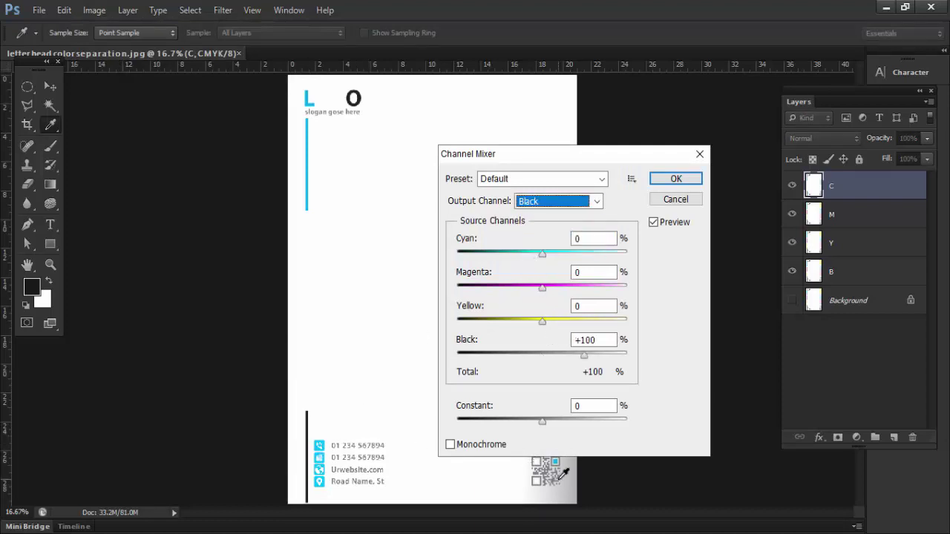
left_click_drag(597, 340, 571, 340)
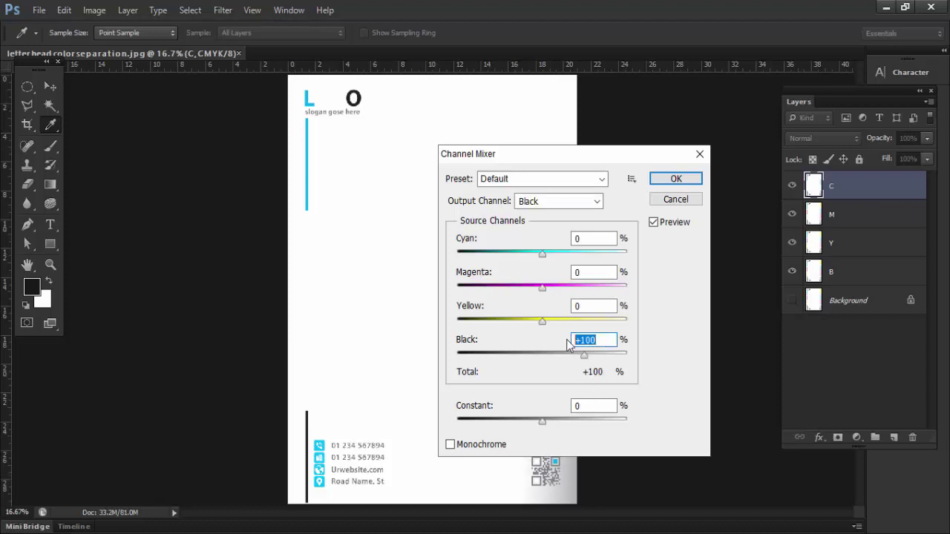
type("0")
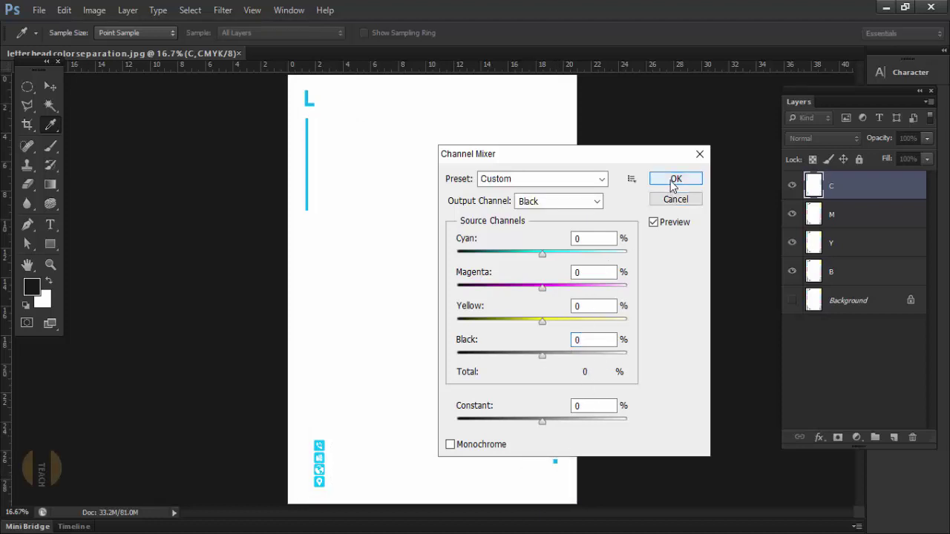
left_click(669, 179)
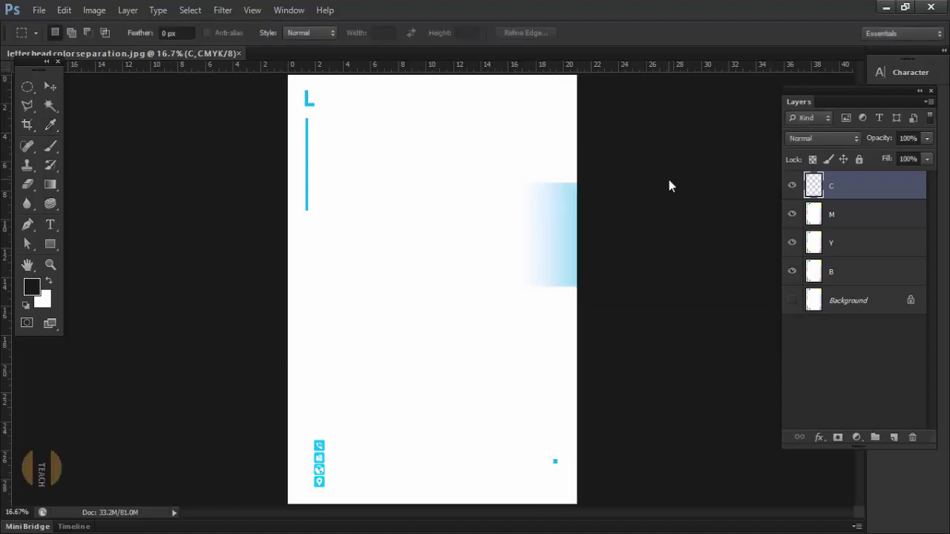
Hide layers C and Y, show only layer M's full-colour letterhead, and select M
left_click(792, 186)
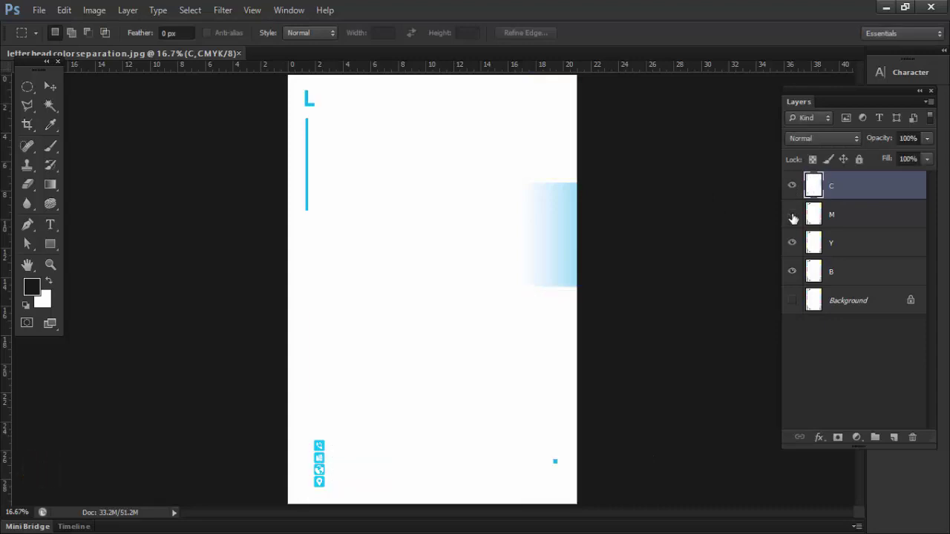
left_click(791, 245)
left_click(792, 186)
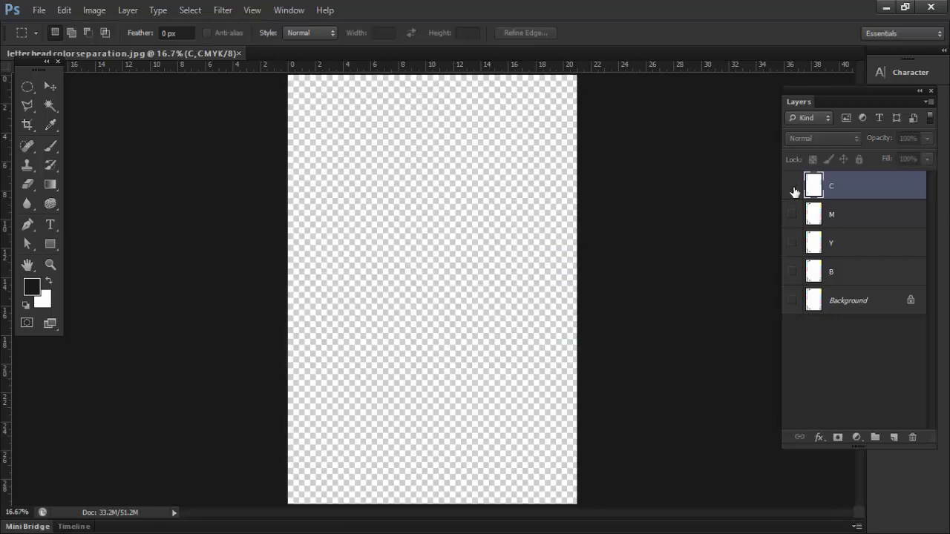
left_click(792, 186)
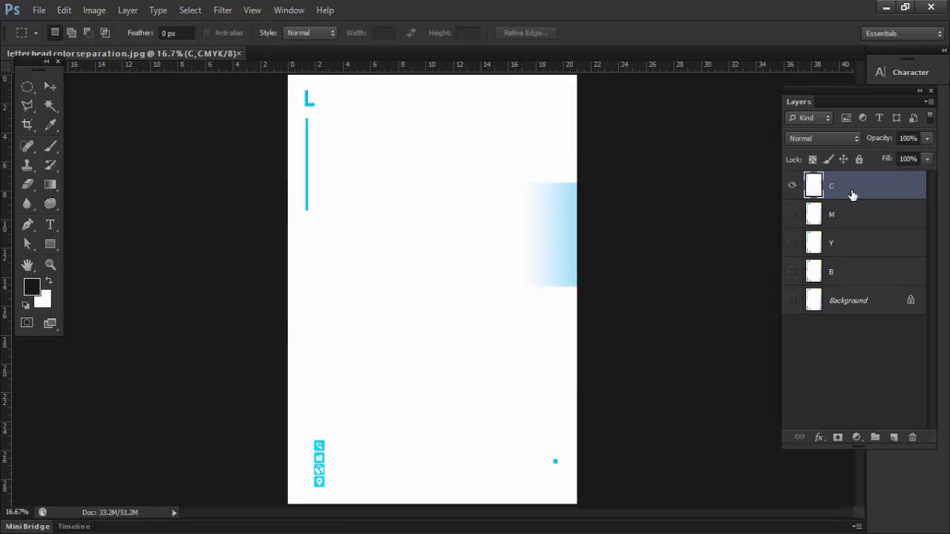
left_click(792, 187)
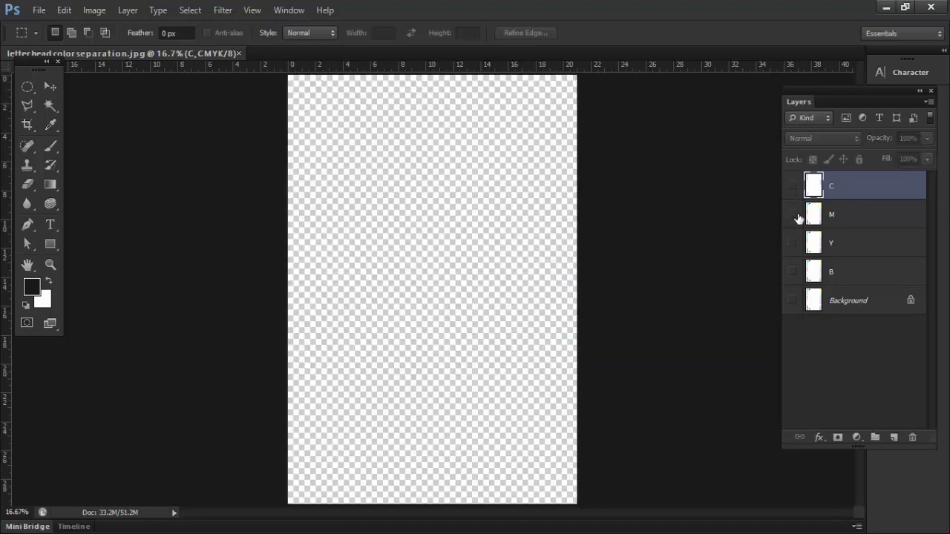
left_click(792, 215)
left_click(849, 220)
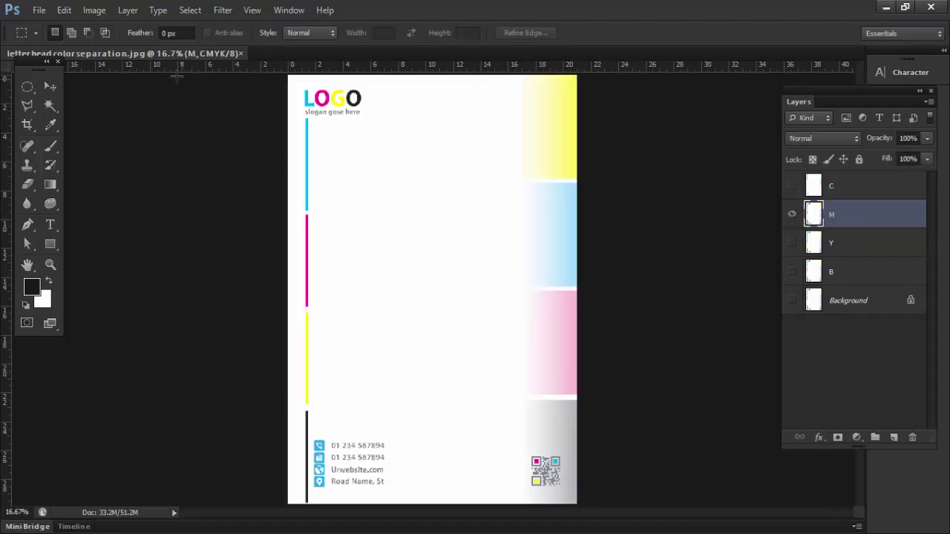
Set the Cyan output's cyan amount to 0 in Channel Mixer on layer M
left_click(95, 10)
mouse_move(115, 47)
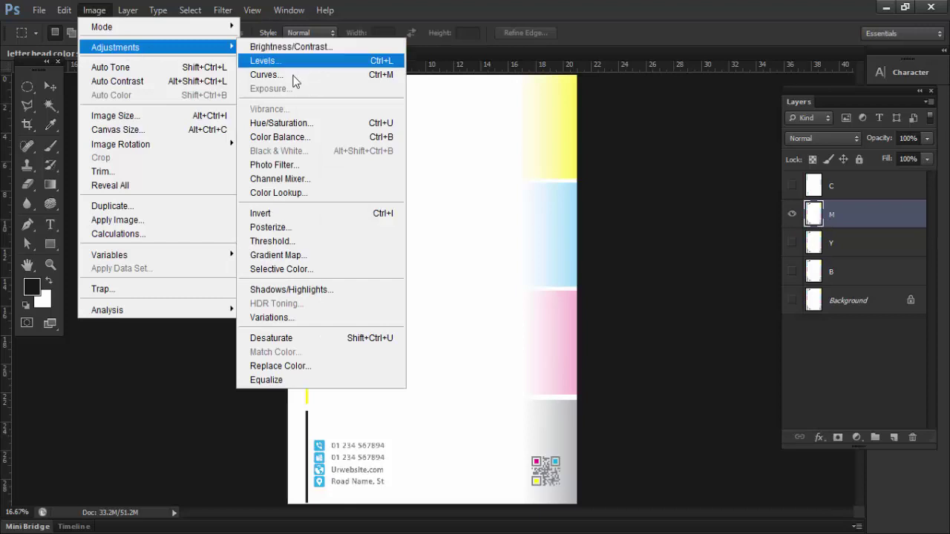
left_click(297, 178)
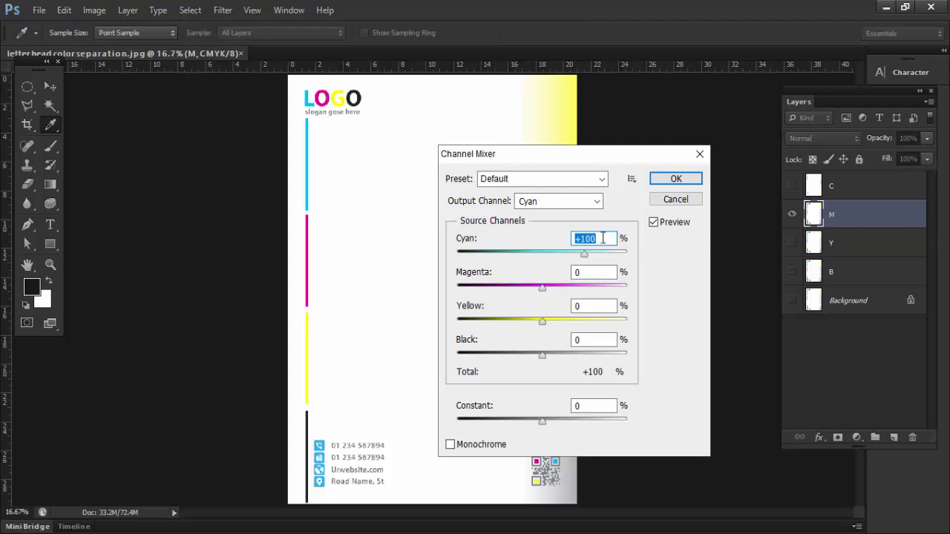
left_click(558, 202)
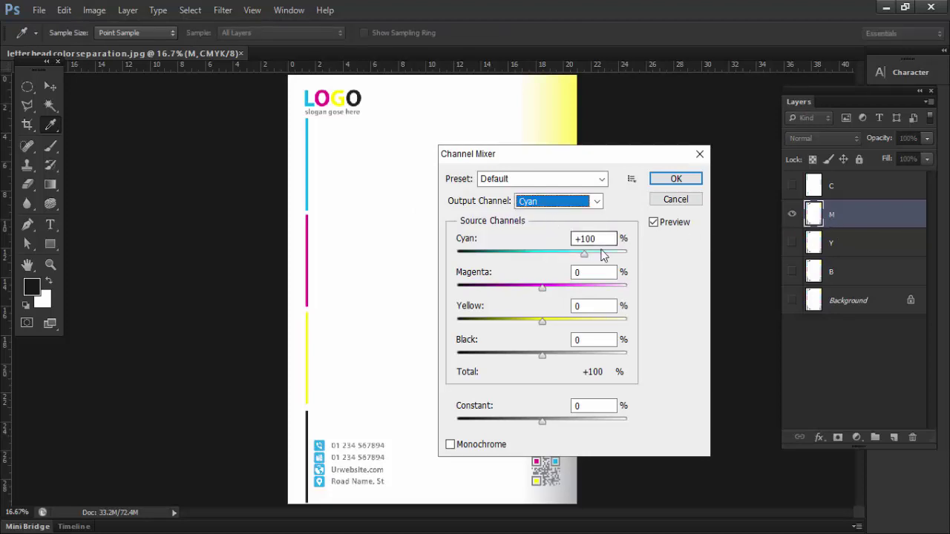
double_click(580, 239)
type("0")
left_click(593, 272)
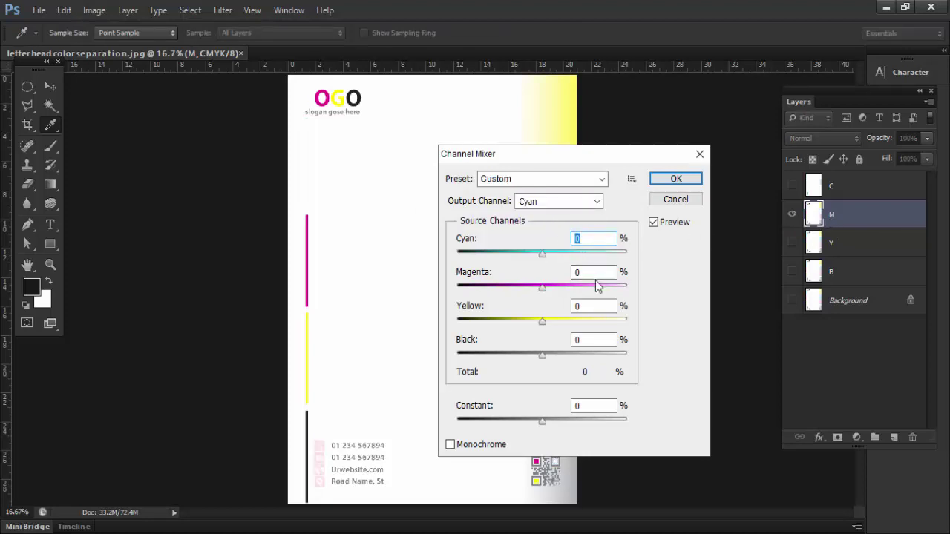
left_click(663, 184)
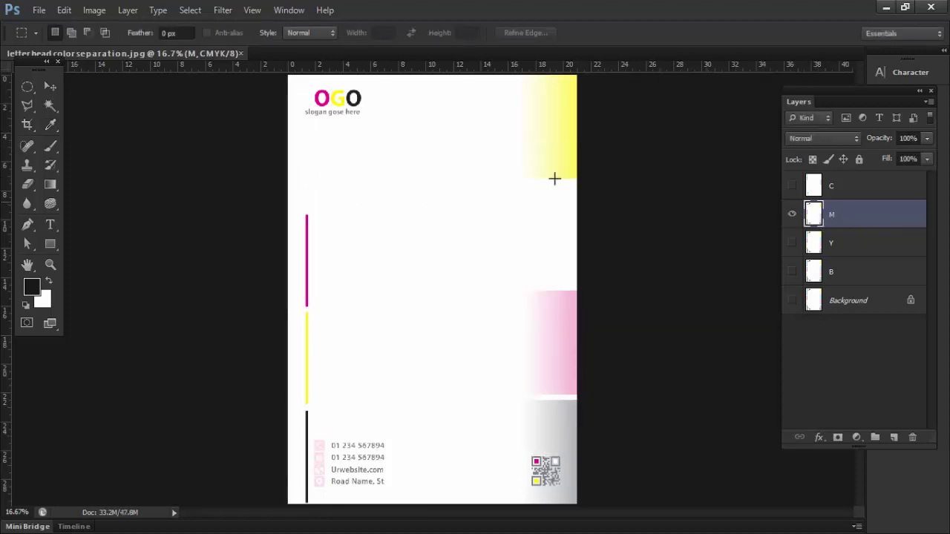
Set the Yellow output's yellow amount to 0 in Channel Mixer on layer M
left_click(94, 10)
mouse_move(115, 46)
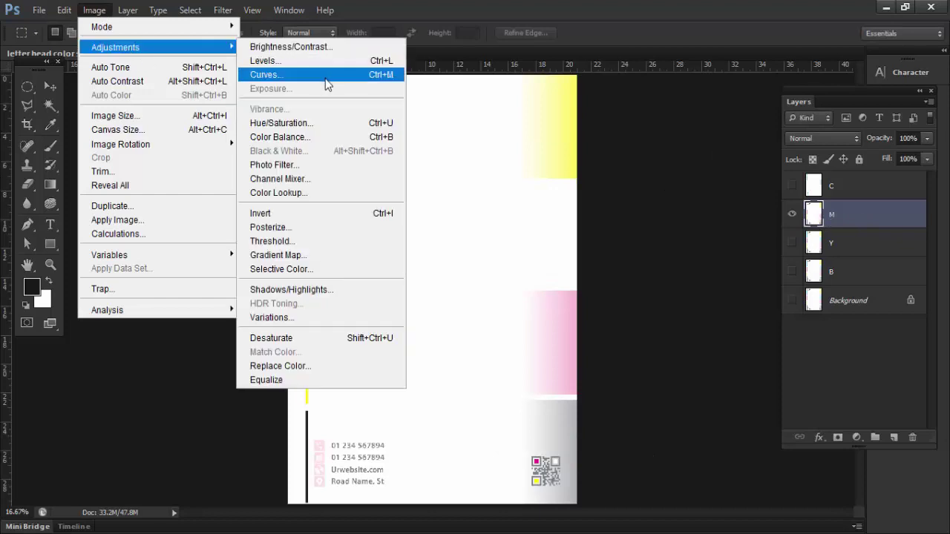
left_click(318, 179)
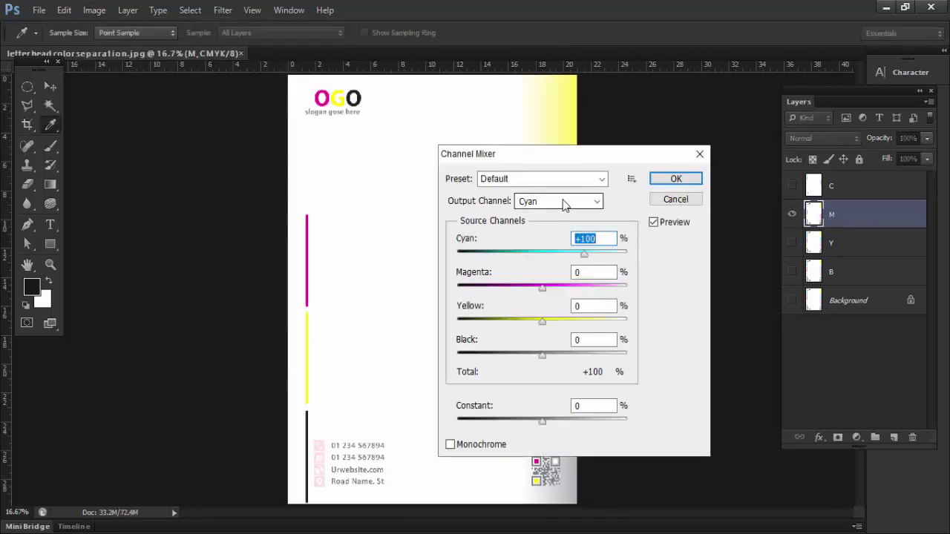
left_click(562, 200)
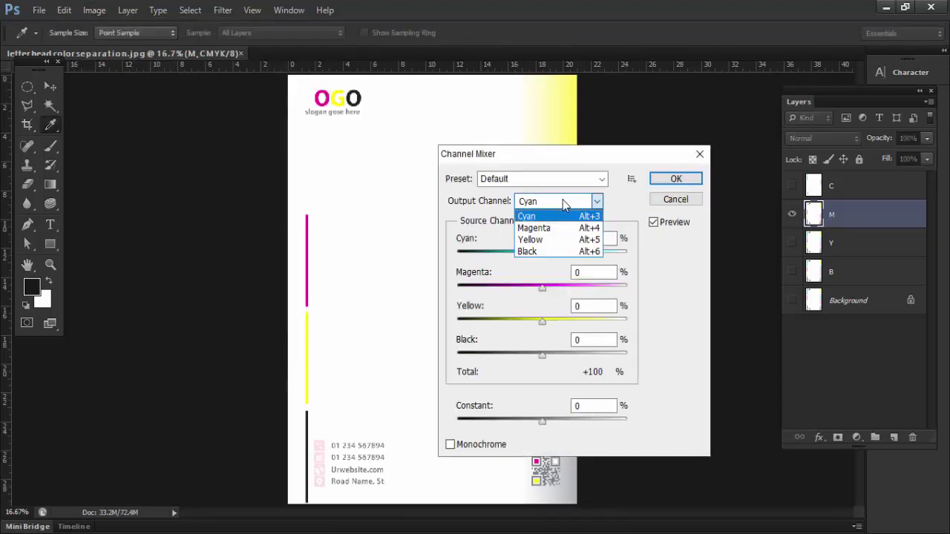
left_click(558, 240)
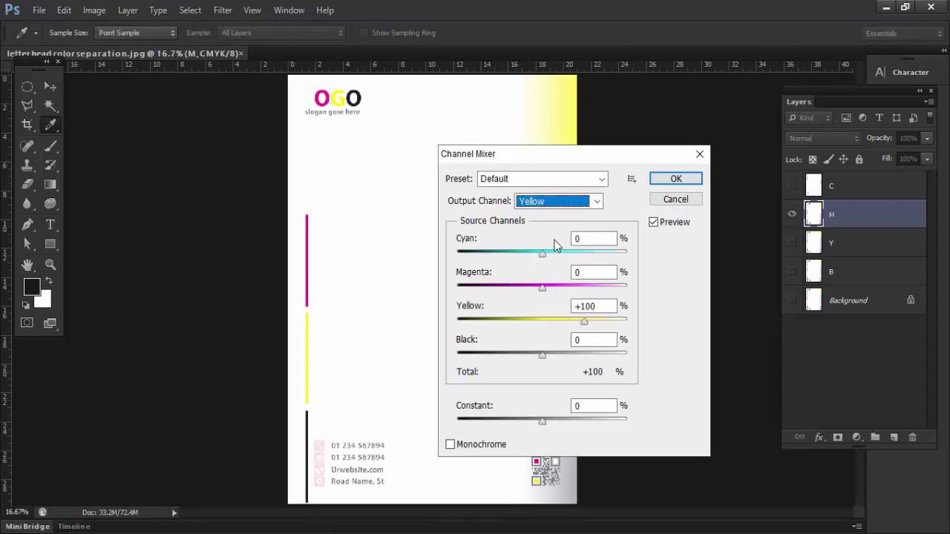
left_click(597, 306)
type("0")
left_click(601, 272)
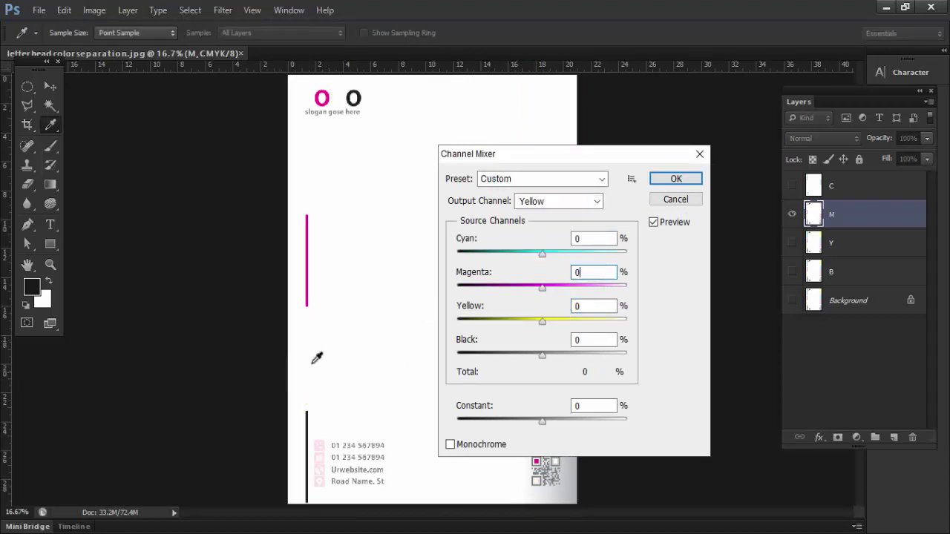
left_click(676, 180)
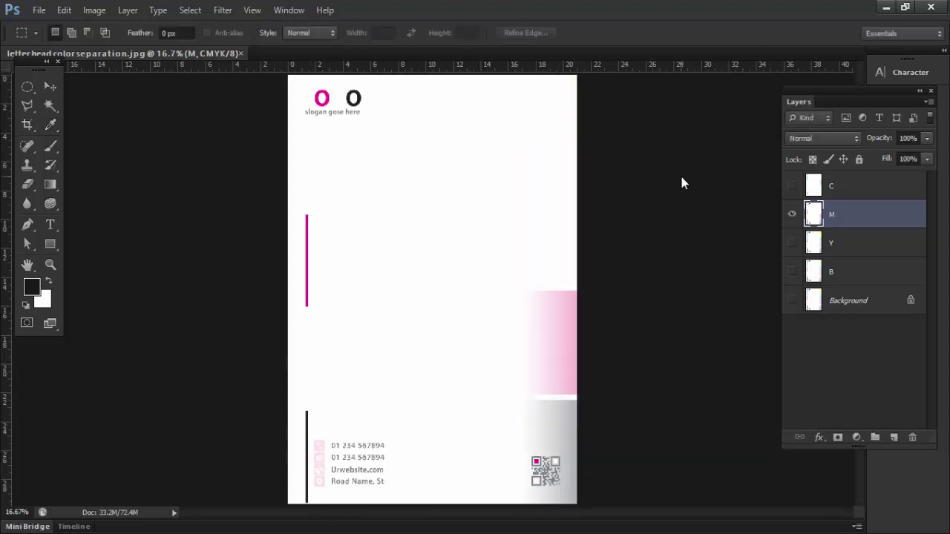
Set the Black output's black amount to 0 in Channel Mixer on layer M
left_click(95, 10)
mouse_move(115, 47)
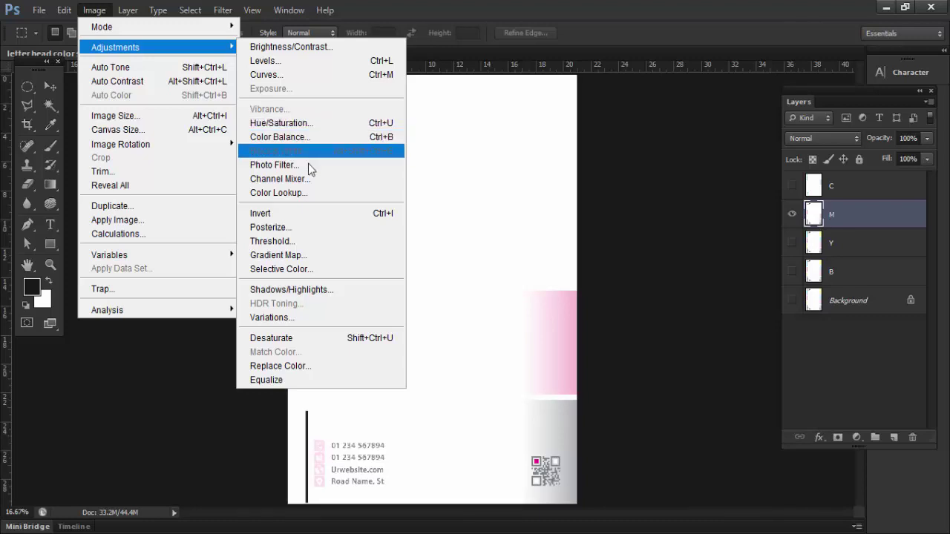
left_click(296, 179)
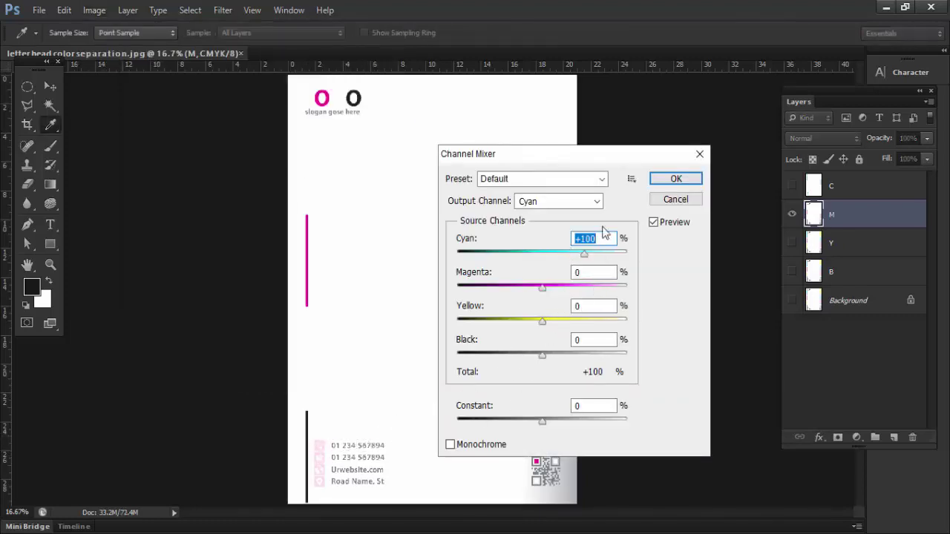
left_click(577, 203)
left_click(556, 251)
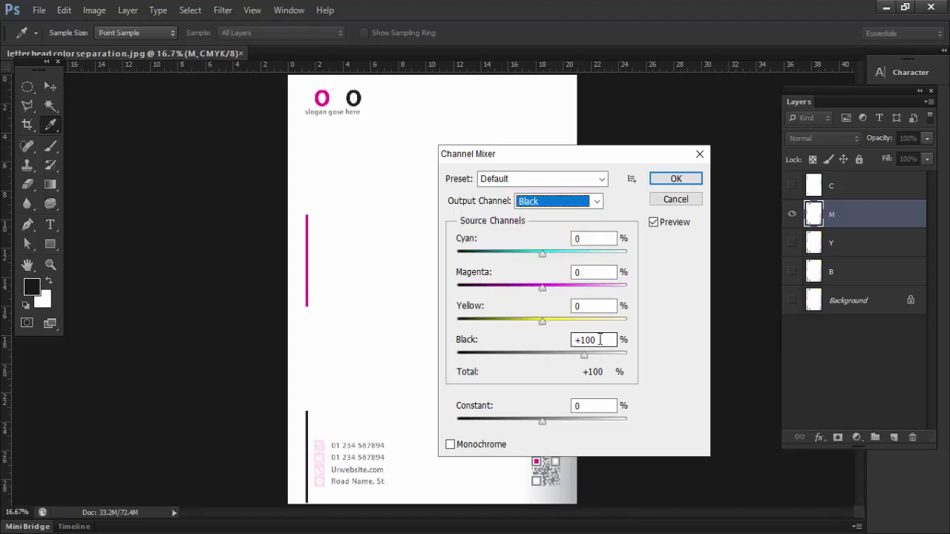
left_click_drag(610, 340, 567, 340)
type("0")
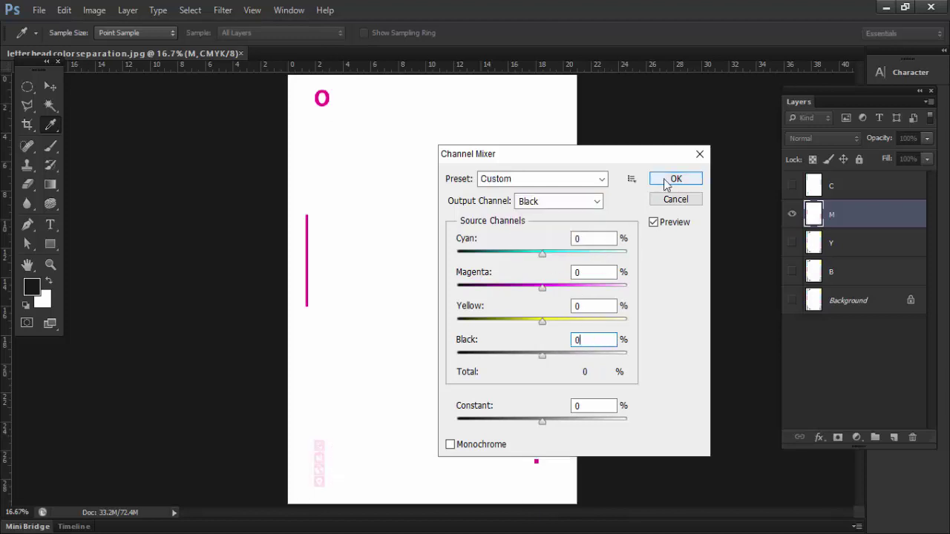
left_click(671, 179)
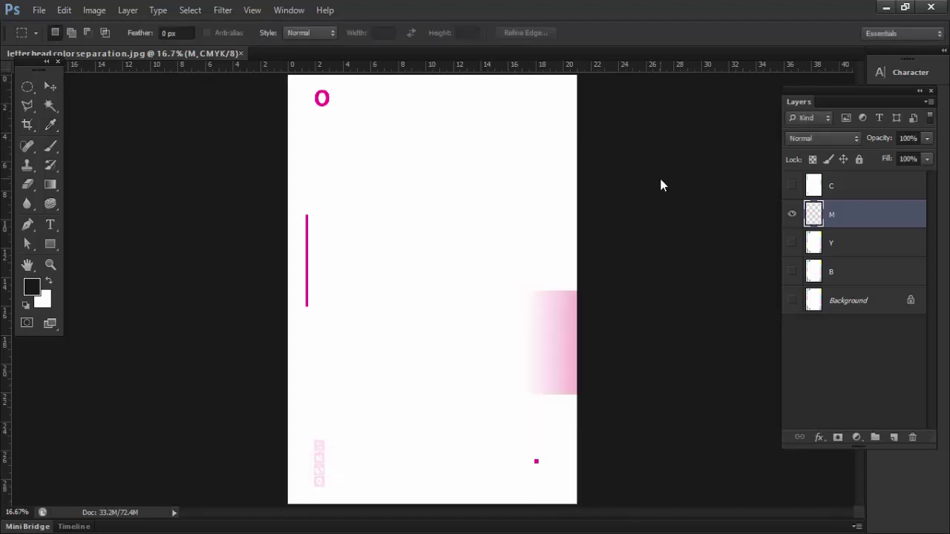
Toggle layers M and C to compare their single-ink content, then show only layer Y
left_click(791, 214)
left_click(791, 186, "alt")
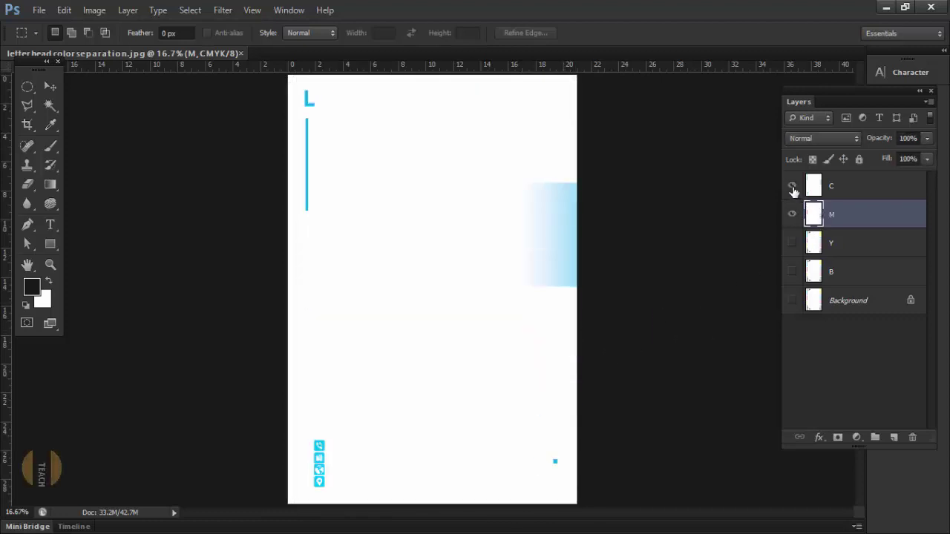
left_click(791, 186)
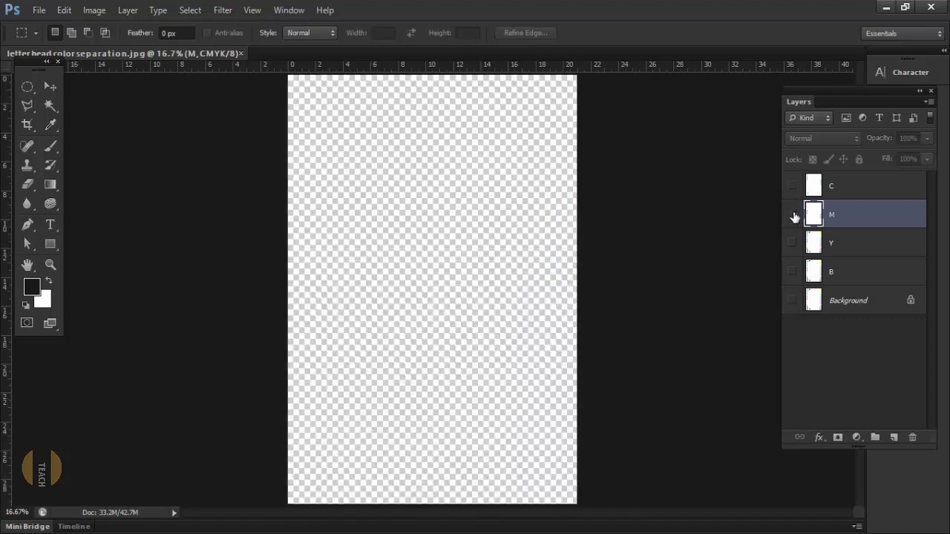
left_click(792, 215)
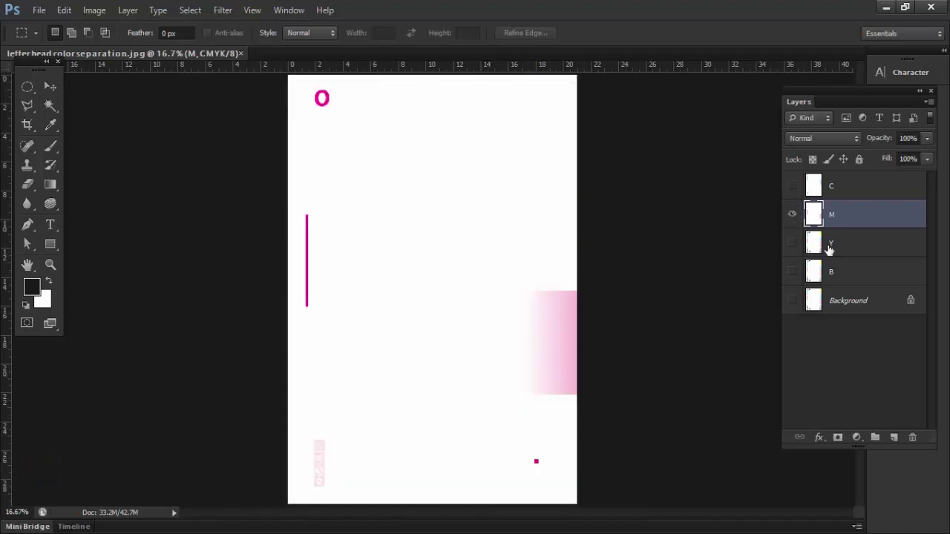
left_click(792, 215)
left_click(792, 244)
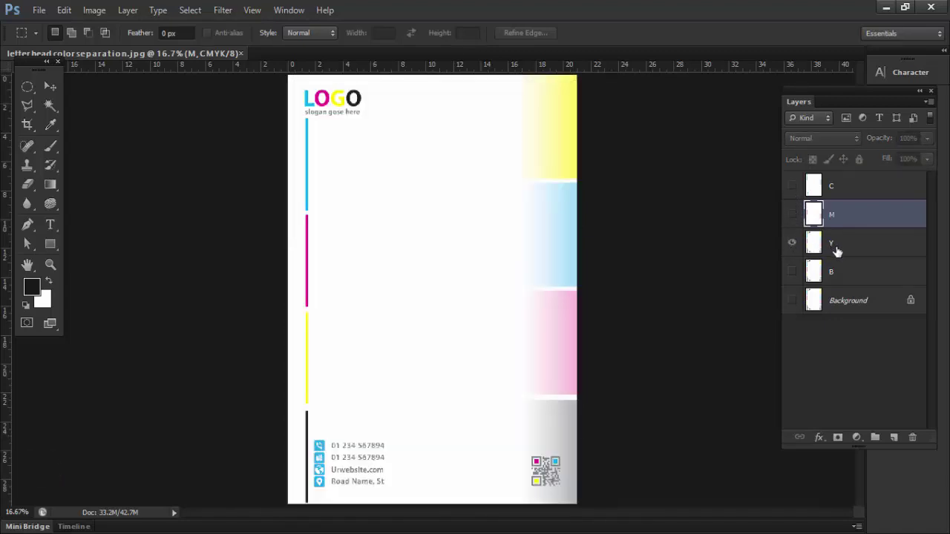
Select layer Y and set its Channel Mixer cyan amount to 0
left_click(809, 251)
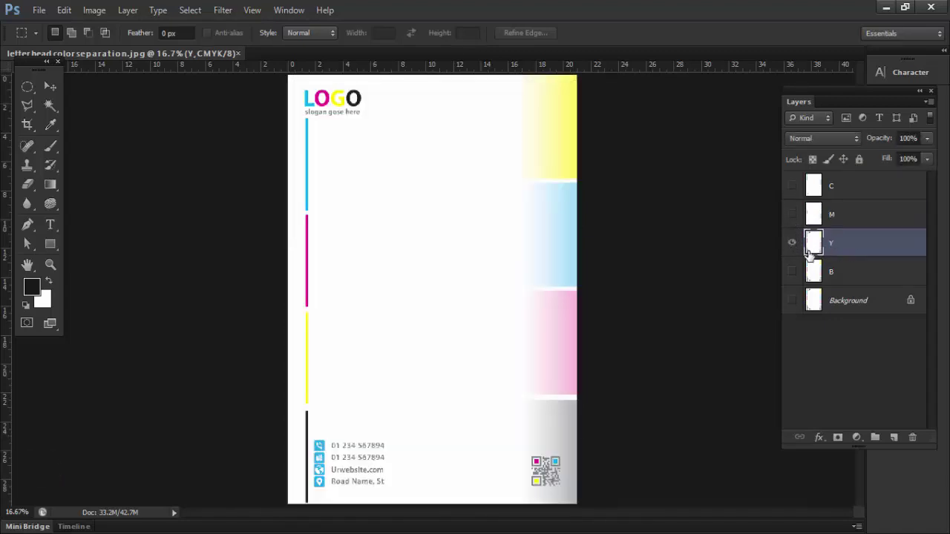
left_click(94, 9)
mouse_move(115, 47)
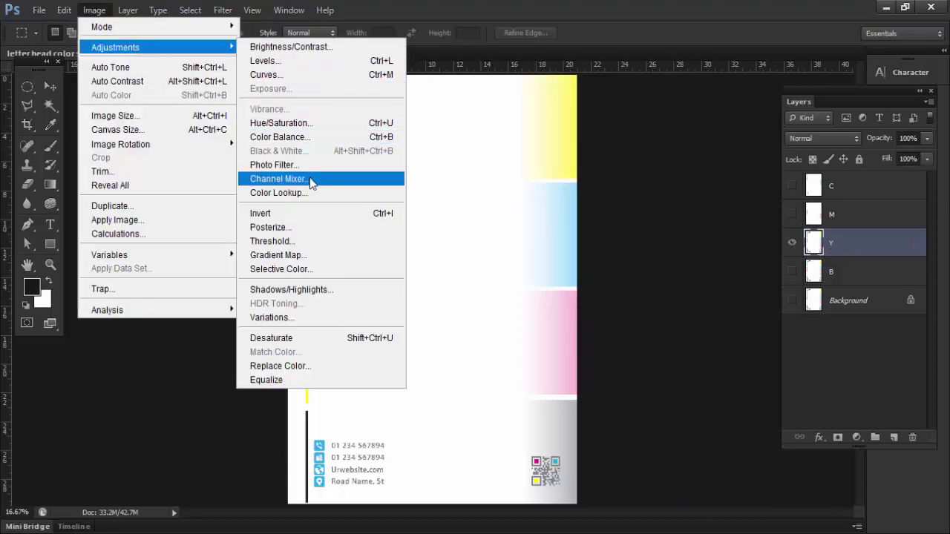
left_click(310, 178)
type("0")
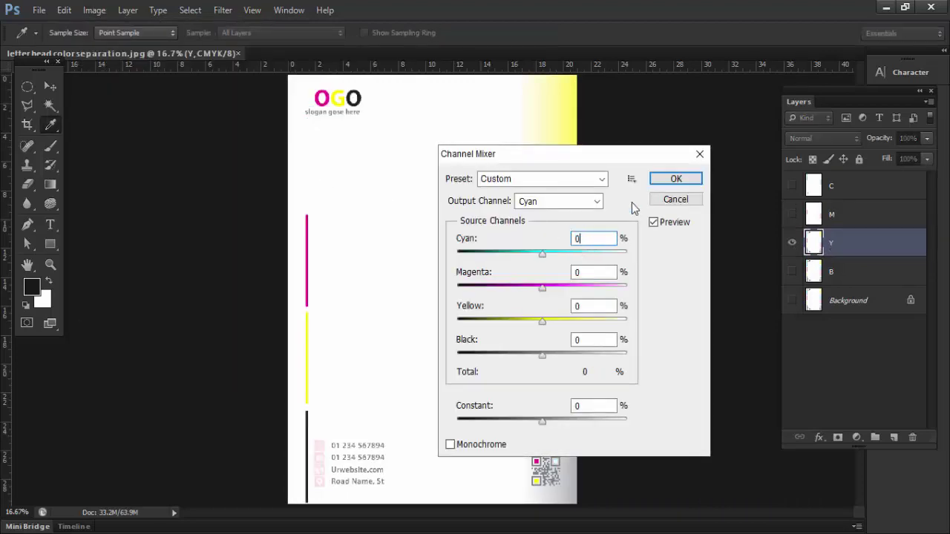
left_click(671, 180)
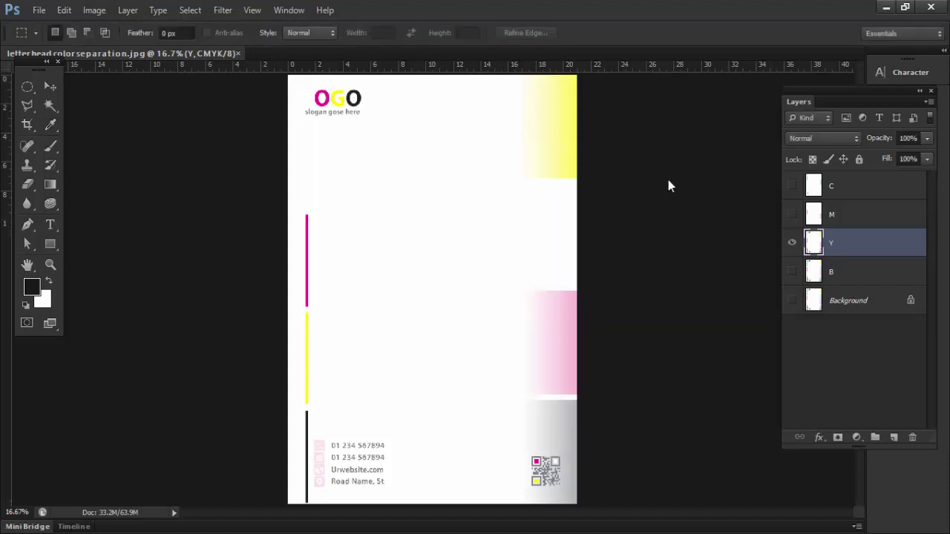
Set the Magenta output's magenta amount to 0 in Channel Mixer on layer Y
left_click(95, 10)
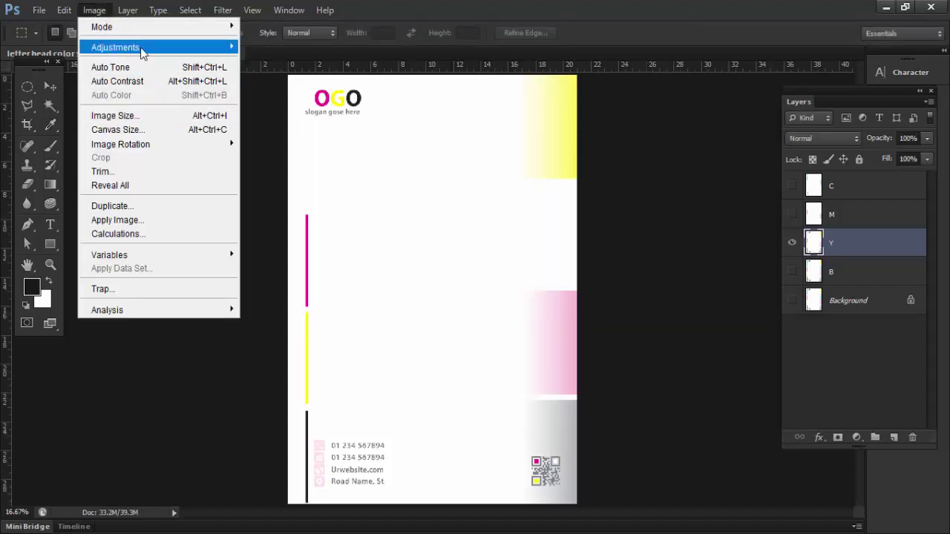
left_click(288, 180)
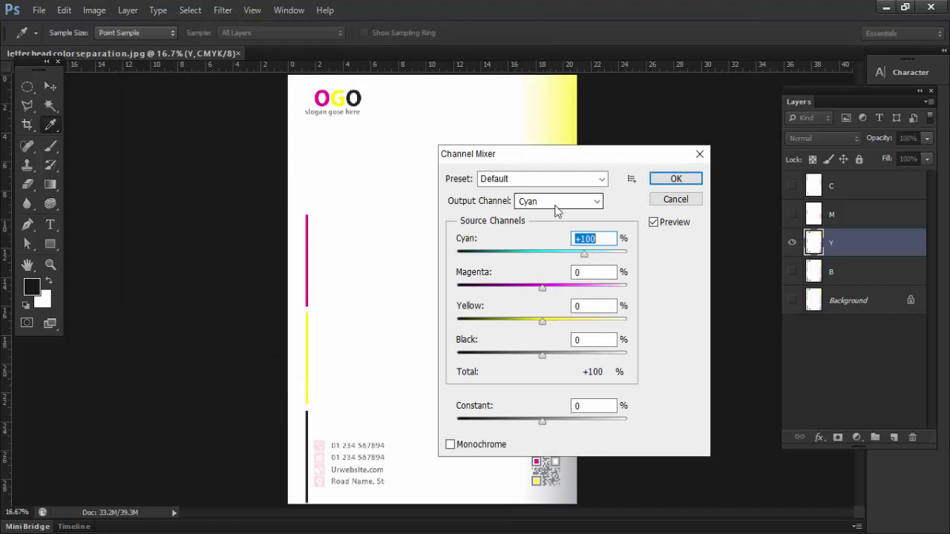
left_click(556, 201)
left_click(545, 226)
double_click(586, 272)
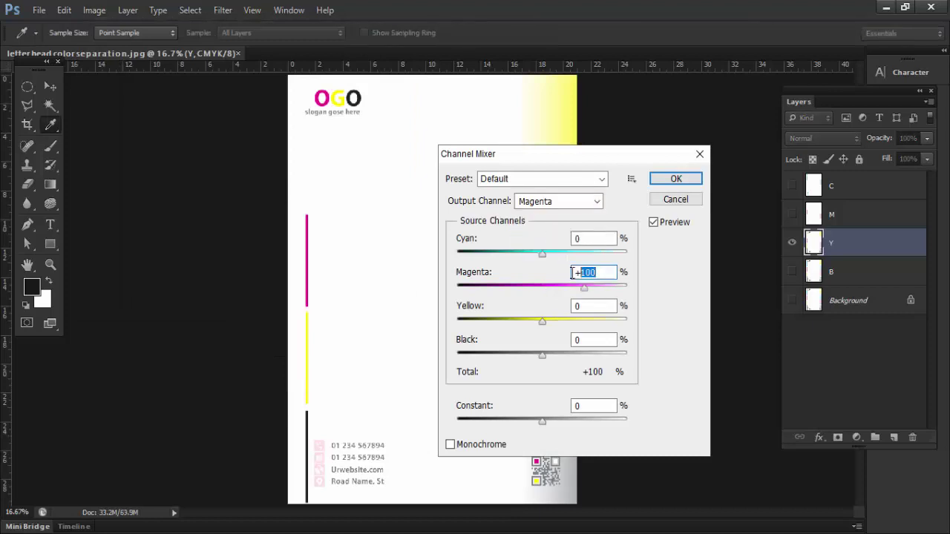
type("0")
left_click(676, 179)
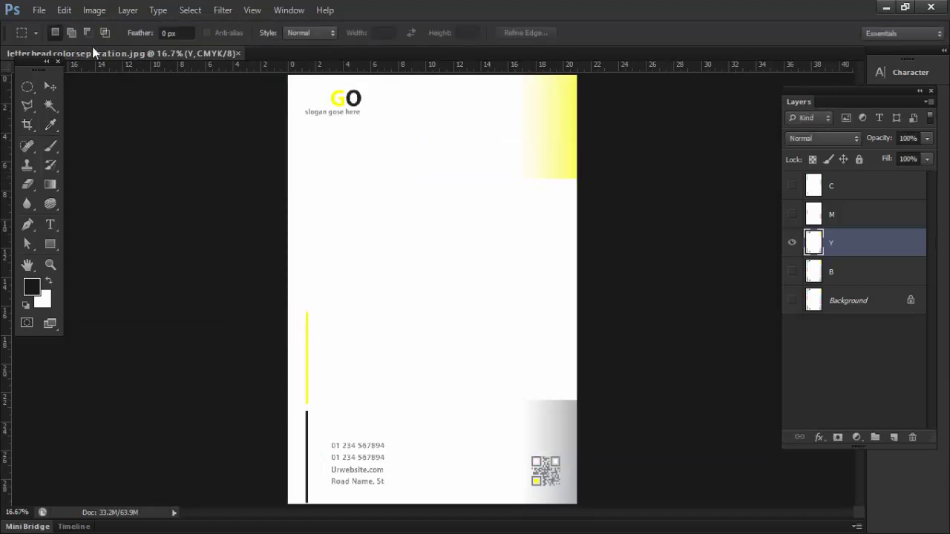
Set the Black output's black amount to 0 in Channel Mixer on layer Y
left_click(95, 10)
mouse_move(115, 46)
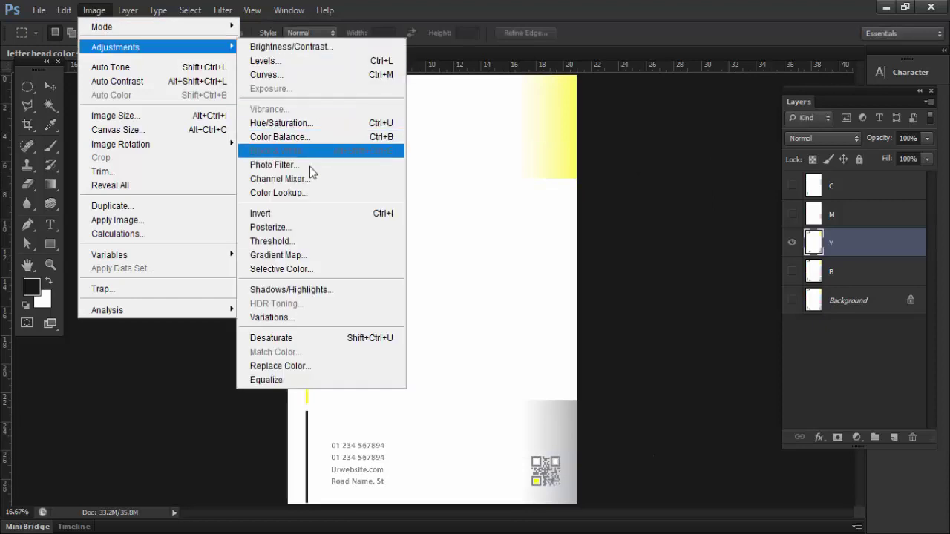
left_click(312, 179)
left_click(561, 252)
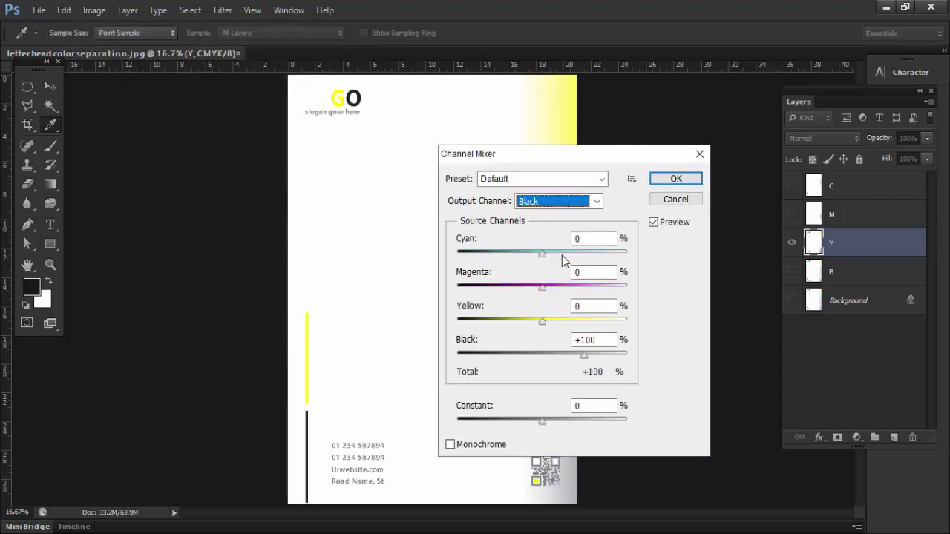
left_click_drag(608, 340, 558, 345)
type("0")
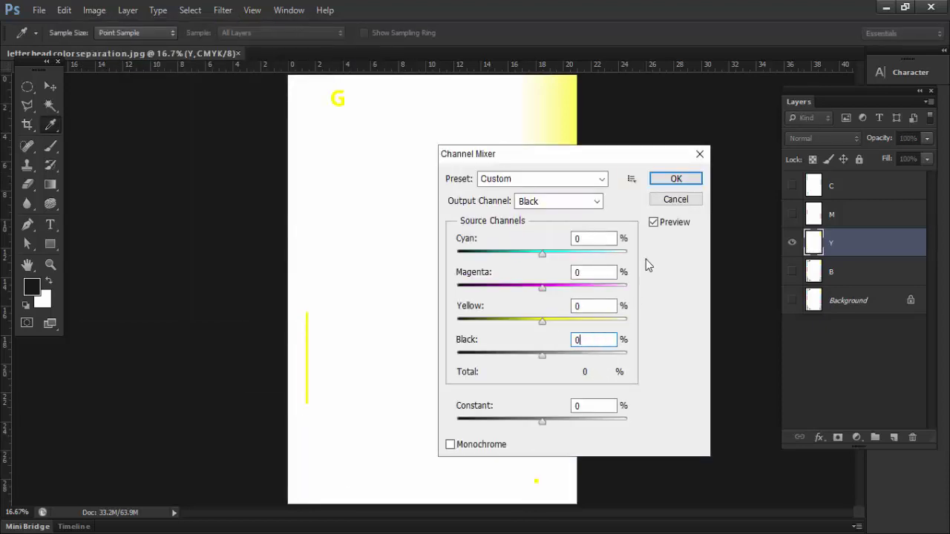
left_click(672, 179)
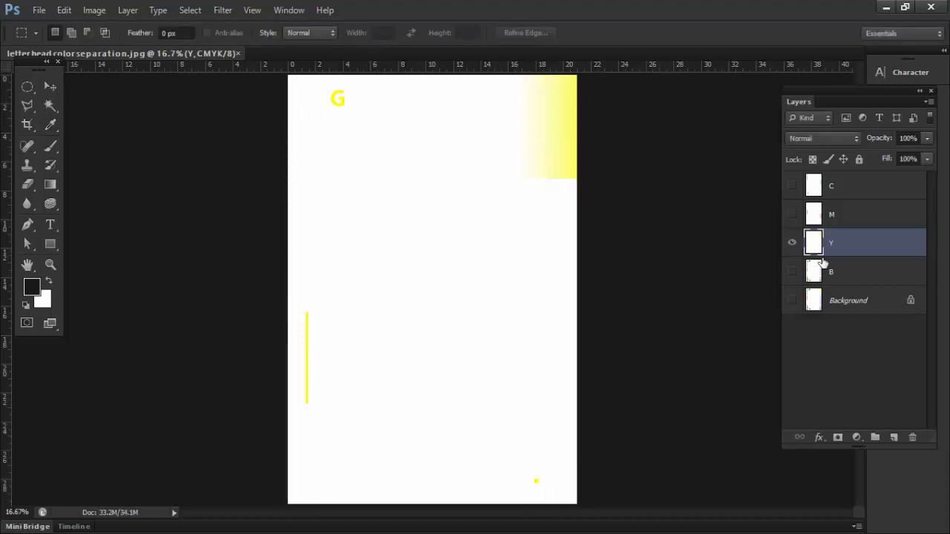
Hide Y, show and select layer B, and set its Channel Mixer cyan amount to 0
left_click(792, 243)
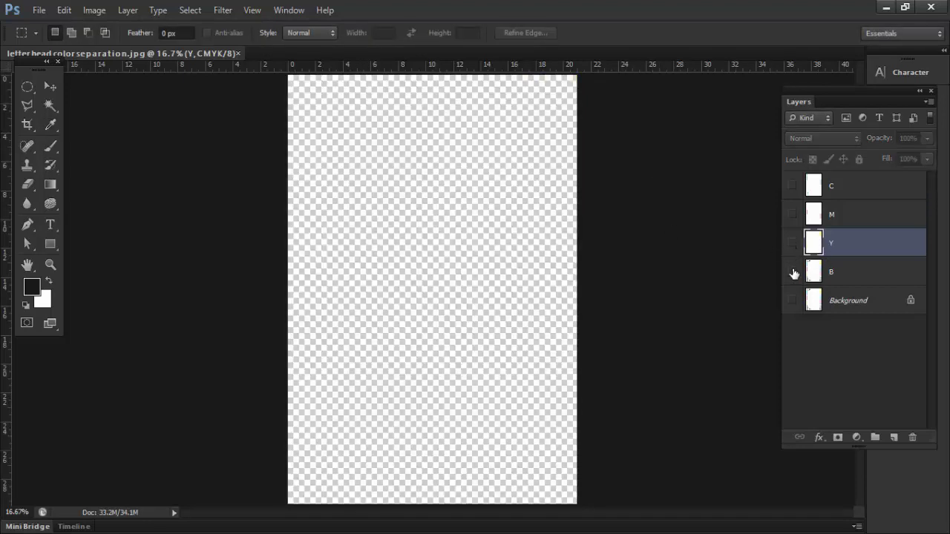
left_click(792, 272)
left_click(847, 276)
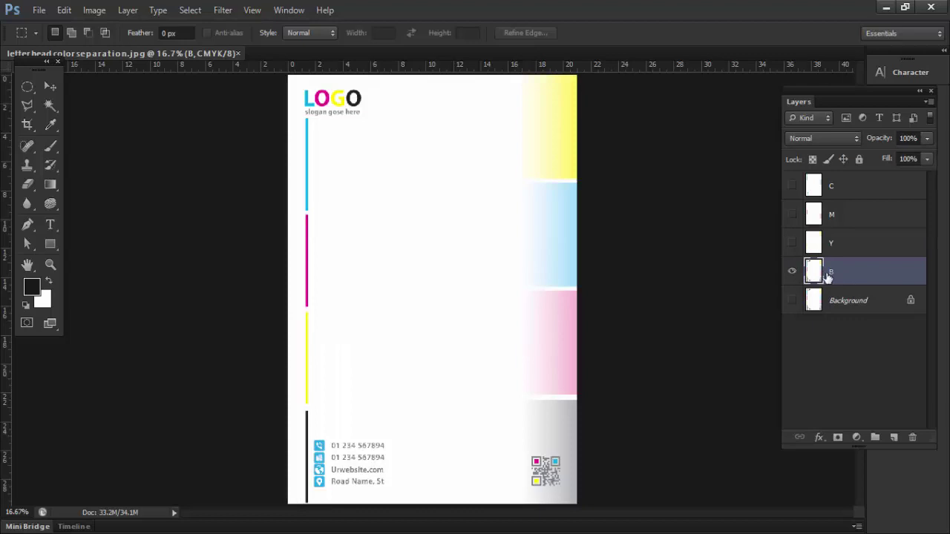
left_click(94, 10)
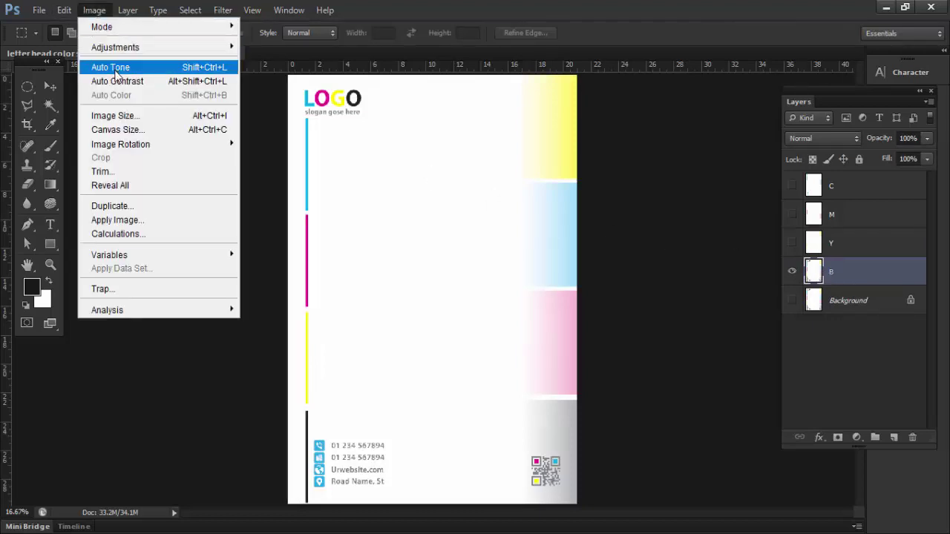
mouse_move(115, 47)
left_click(283, 176)
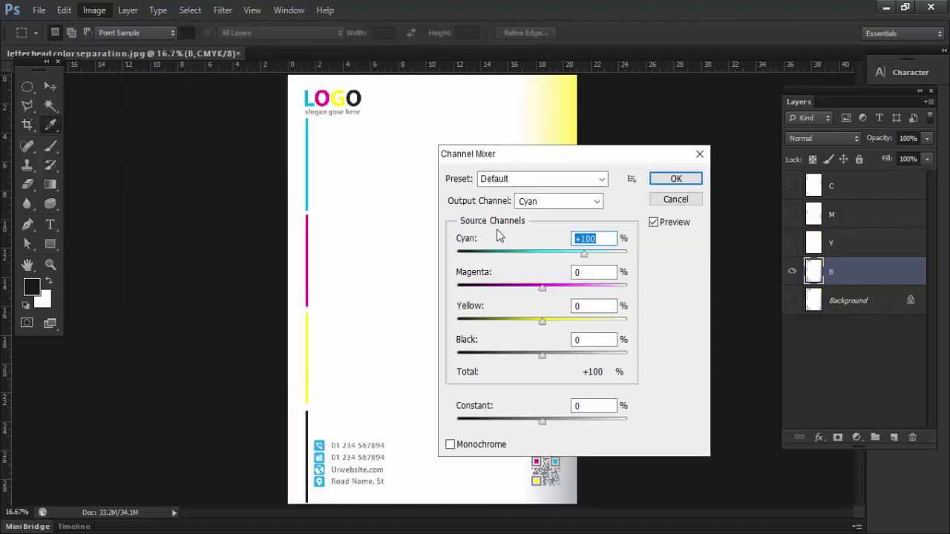
type("0")
left_click(676, 179)
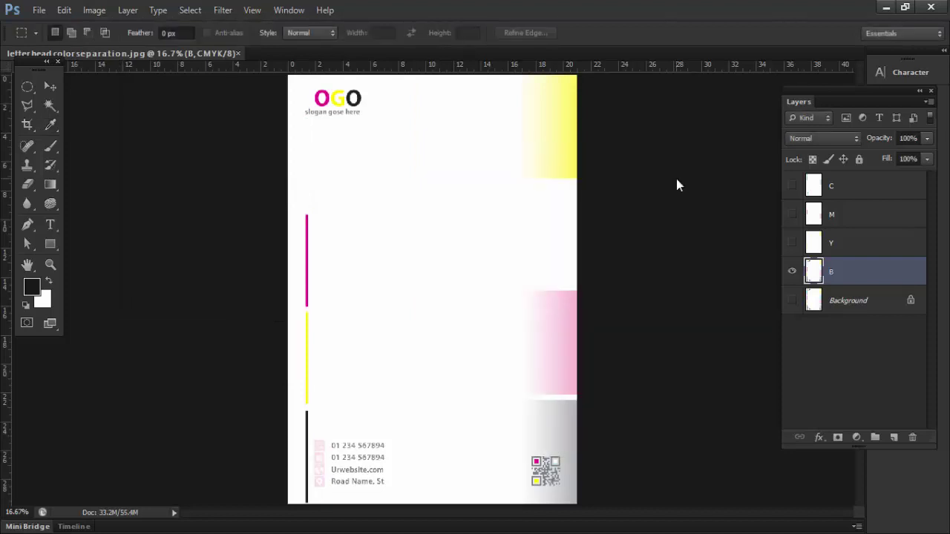
Set the Magenta output to 0 in Channel Mixer on layer B
left_click(94, 11)
mouse_move(115, 47)
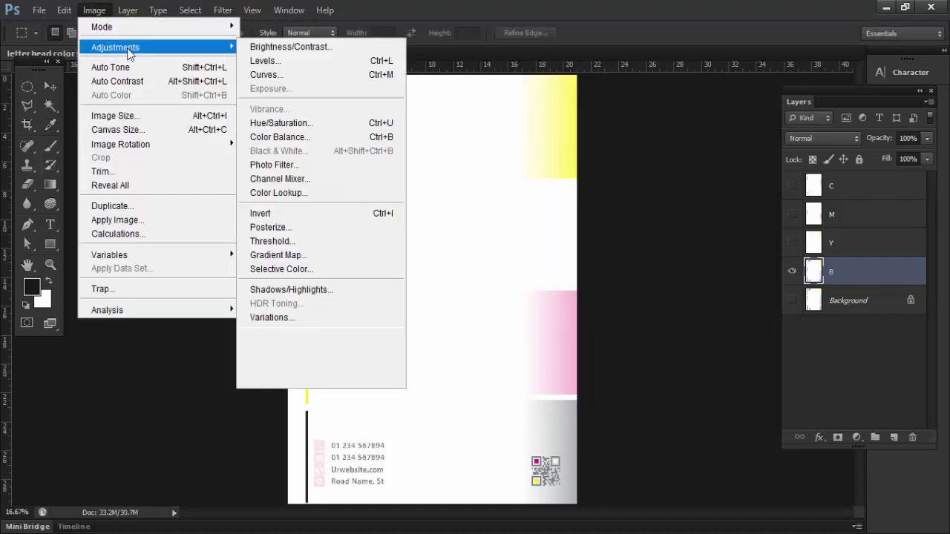
left_click(304, 179)
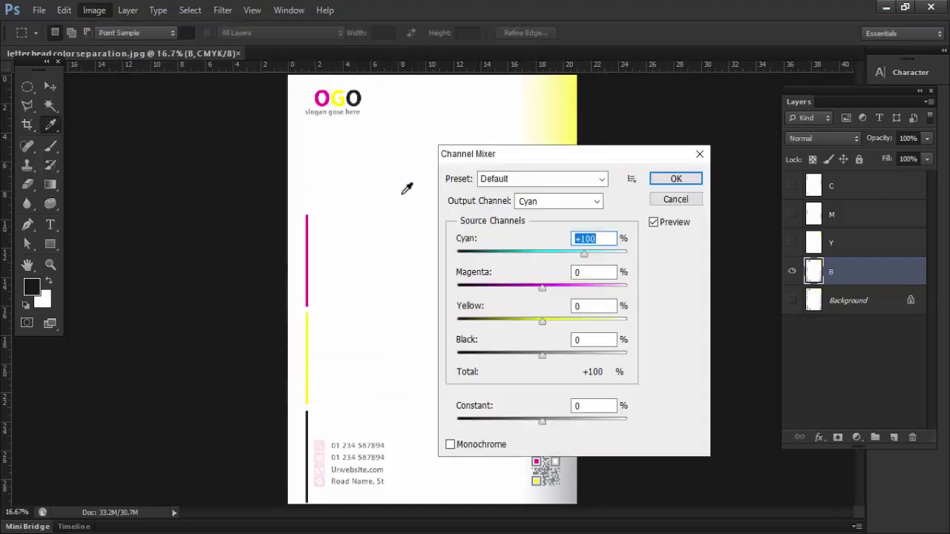
left_click(568, 201)
left_click(534, 228)
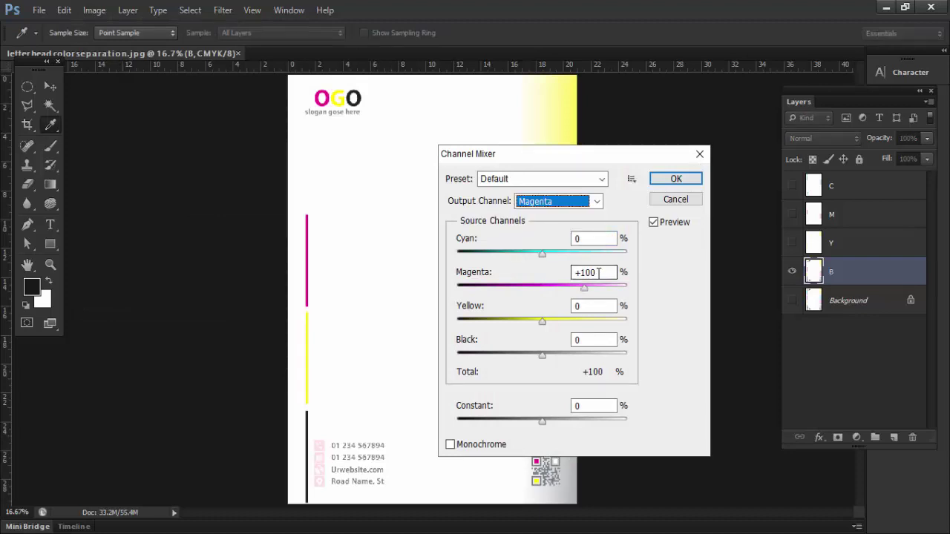
type("0")
left_click(665, 180)
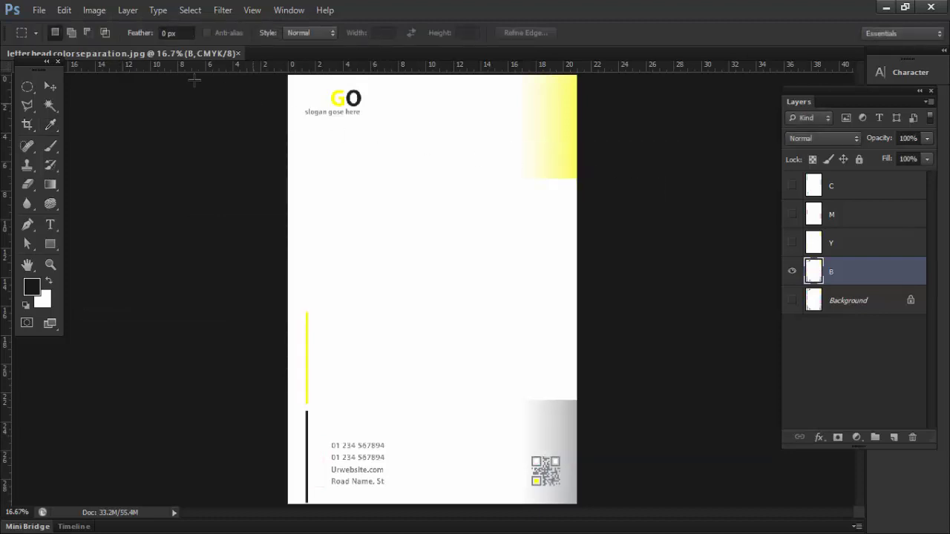
Set the Yellow output's yellow amount to 0 in Channel Mixer on layer B
left_click(94, 11)
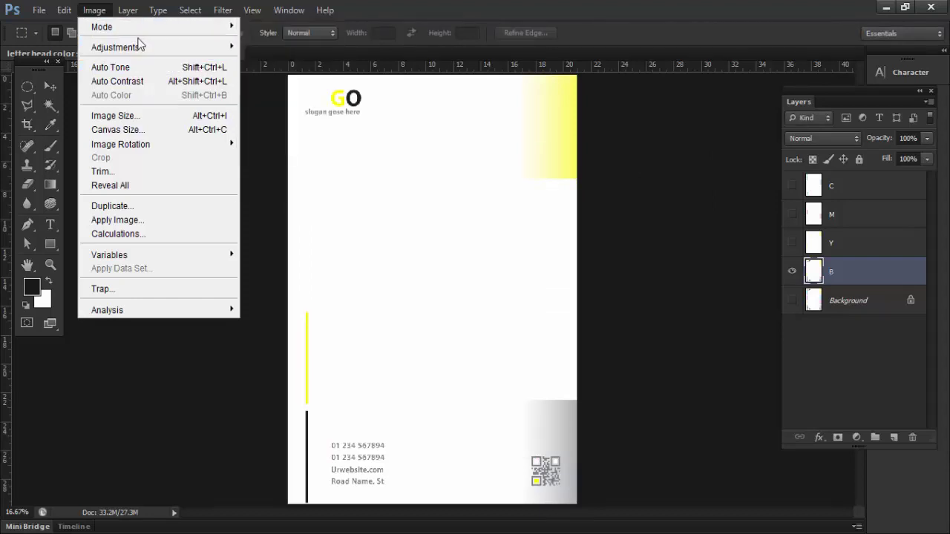
mouse_move(115, 47)
left_click(300, 178)
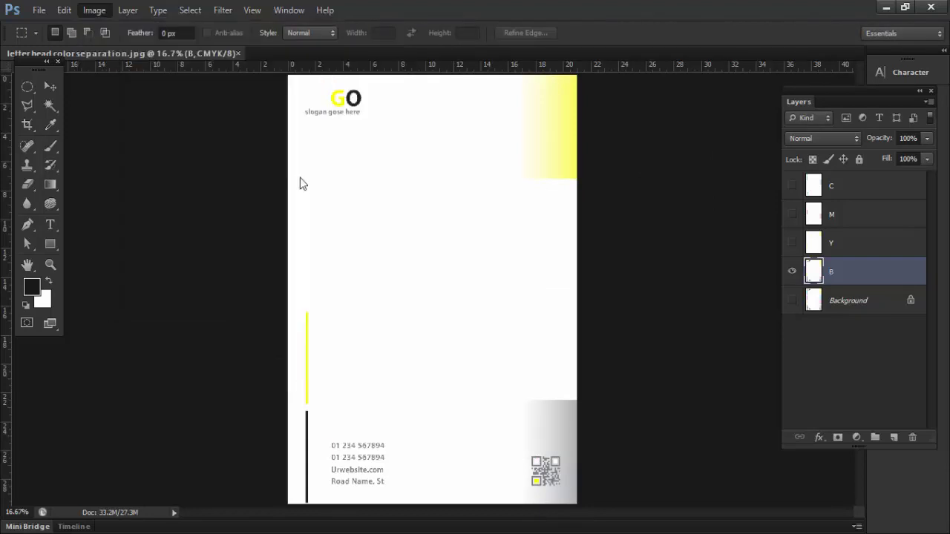
left_click(575, 208)
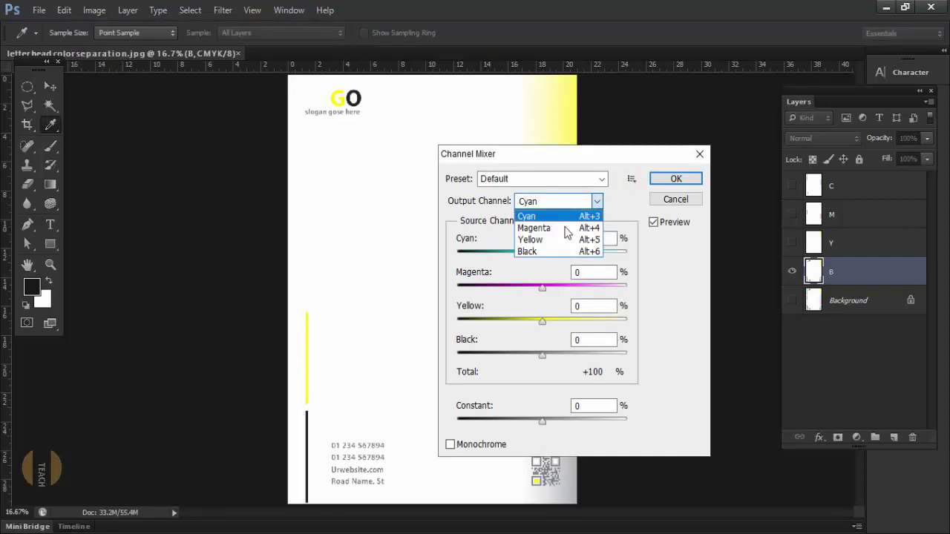
left_click(564, 239)
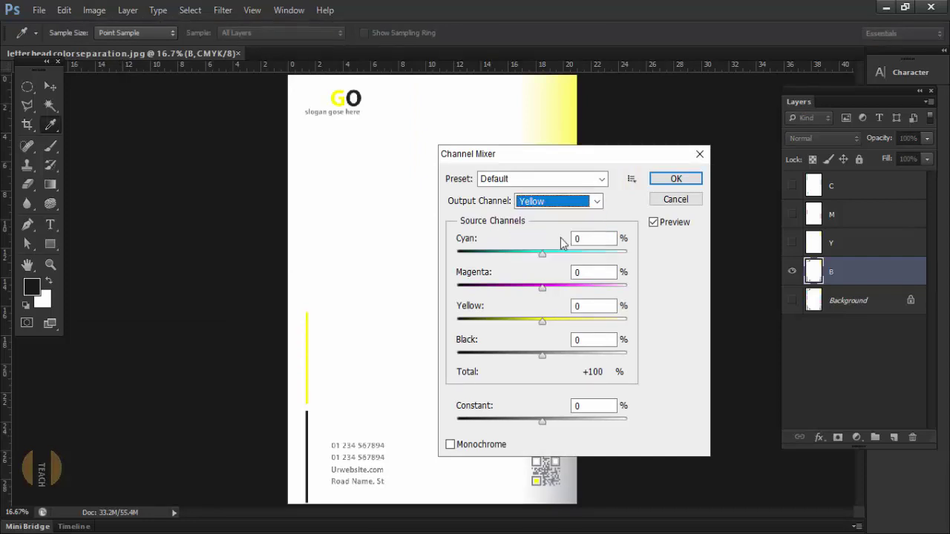
double_click(590, 306)
type("0")
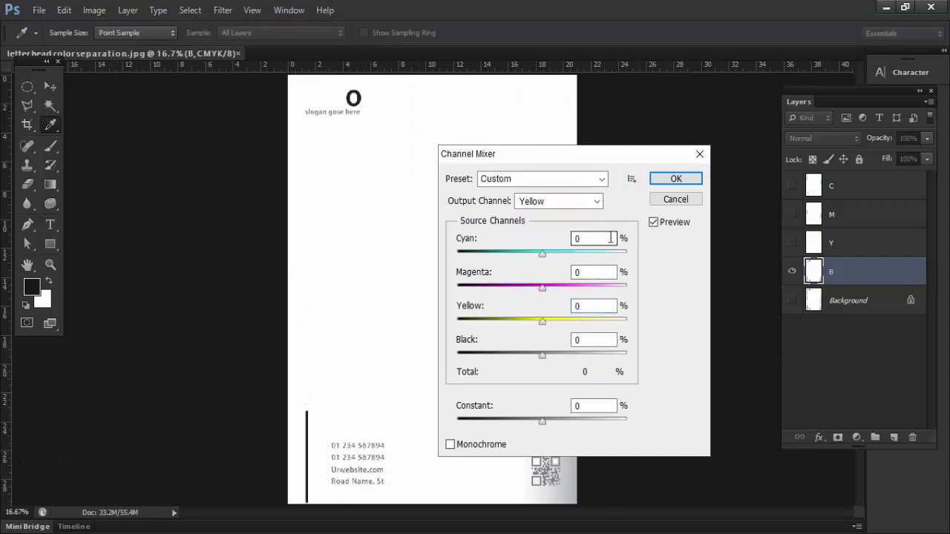
left_click(672, 179)
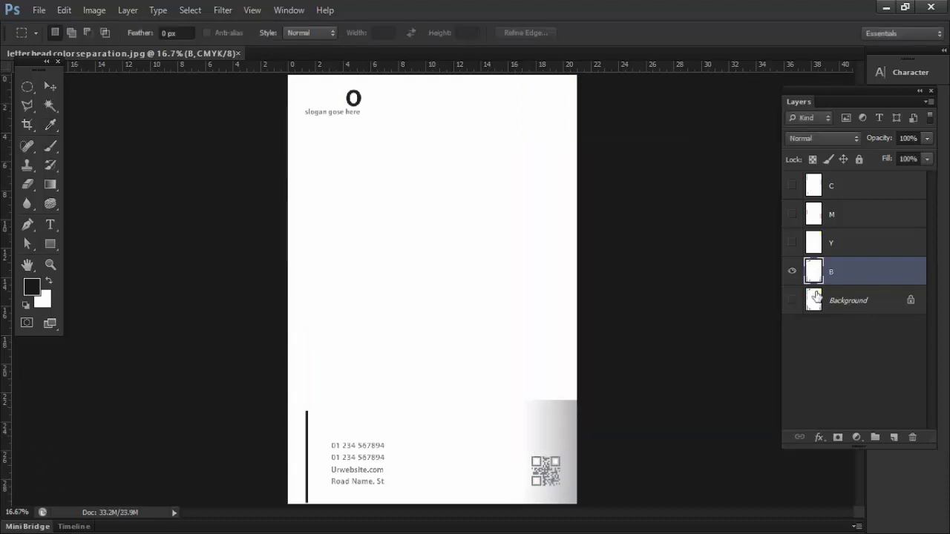
View layers Y, M and C one at a time, then turn C, M, Y and B all on
left_click(792, 271)
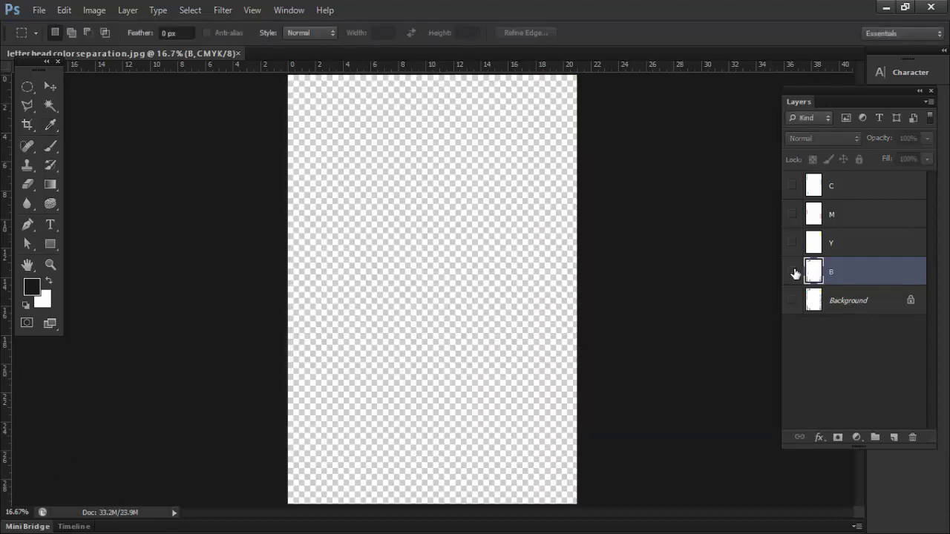
left_click(792, 243)
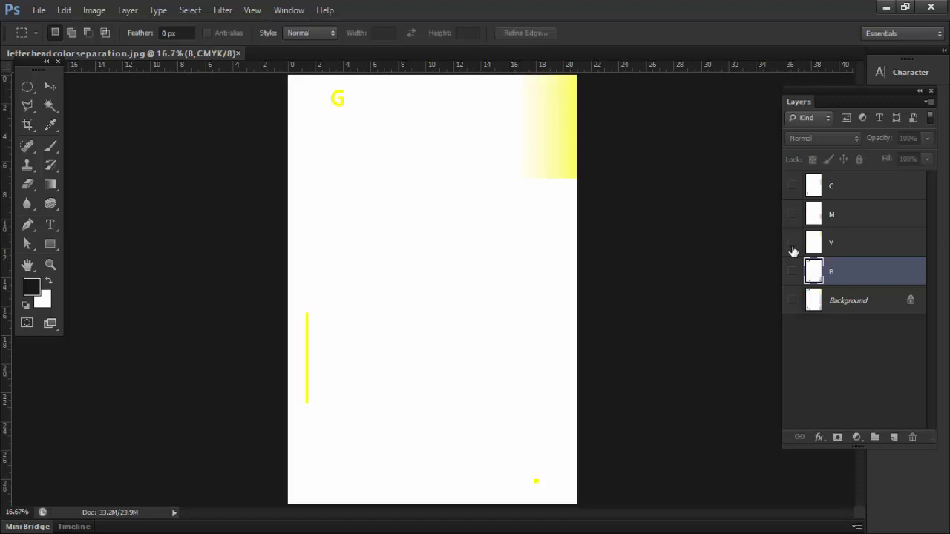
left_click(792, 245)
left_click(791, 215)
left_click(792, 215)
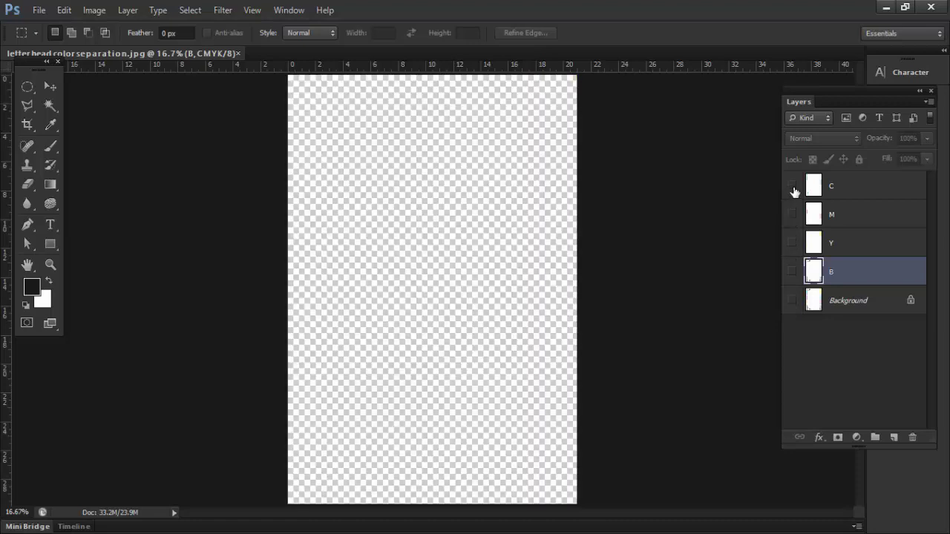
left_click(792, 185)
left_click(792, 243)
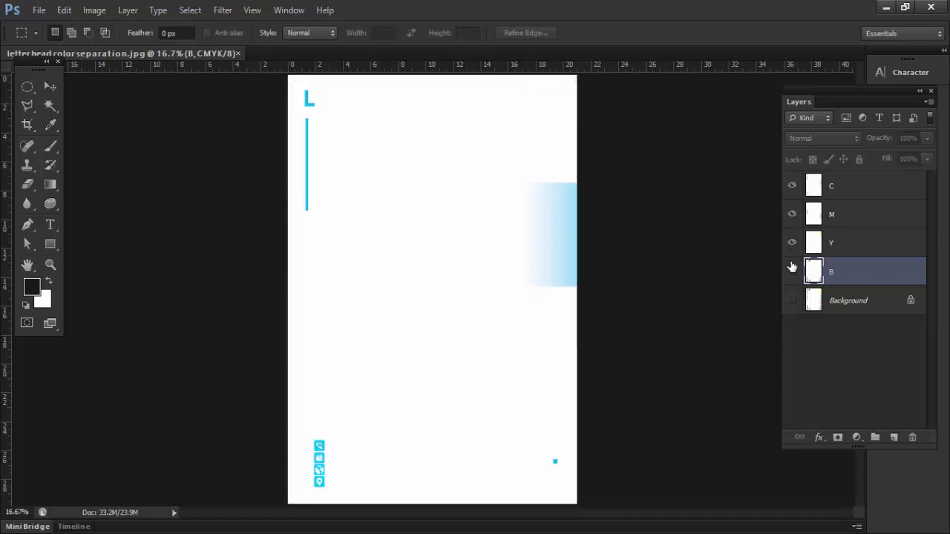
left_click(791, 272)
Select layers C, M, Y and B together and open the blend mode list
left_click(843, 187)
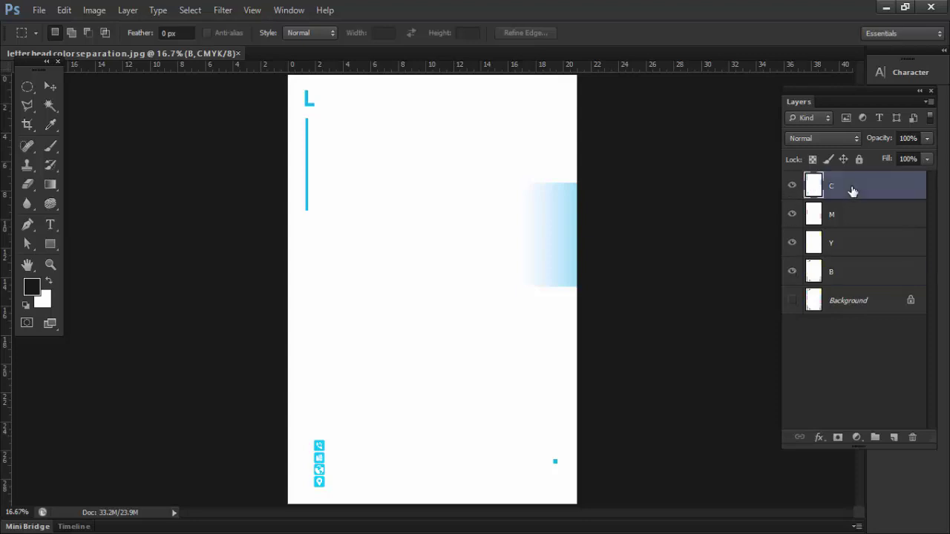
left_click(844, 214, "shift")
left_click(843, 244, "shift")
left_click(837, 272, "shift")
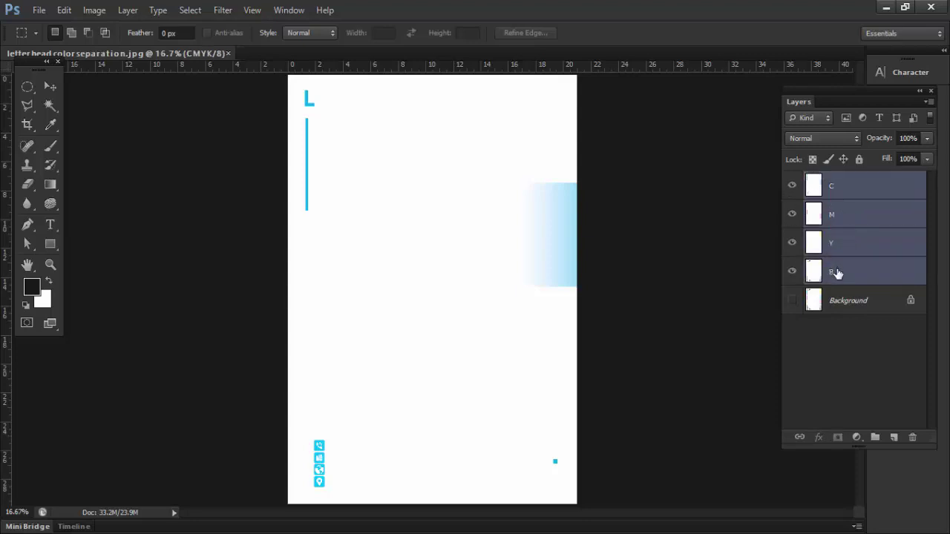
left_click(821, 138)
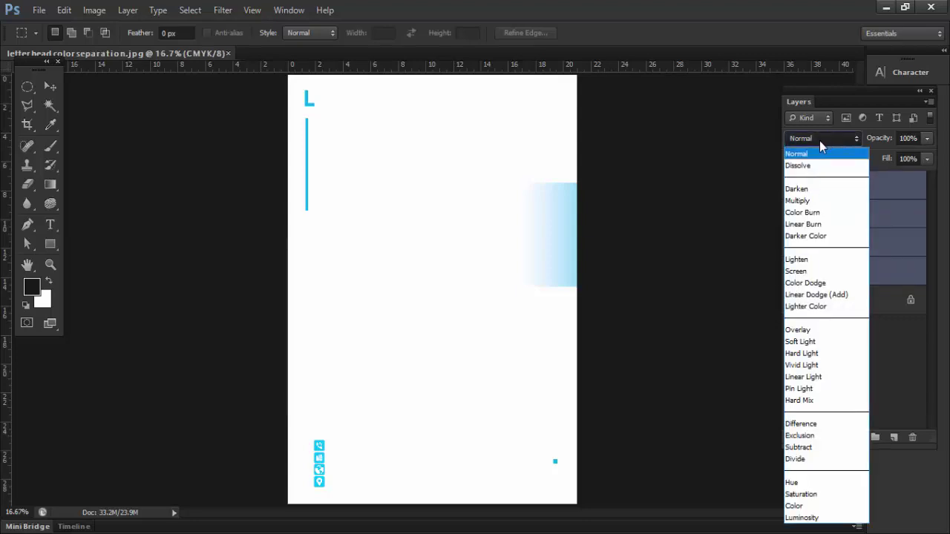
Set the ink layers to Darken, then toggle the C, M and Y layers to compare
left_click(805, 190)
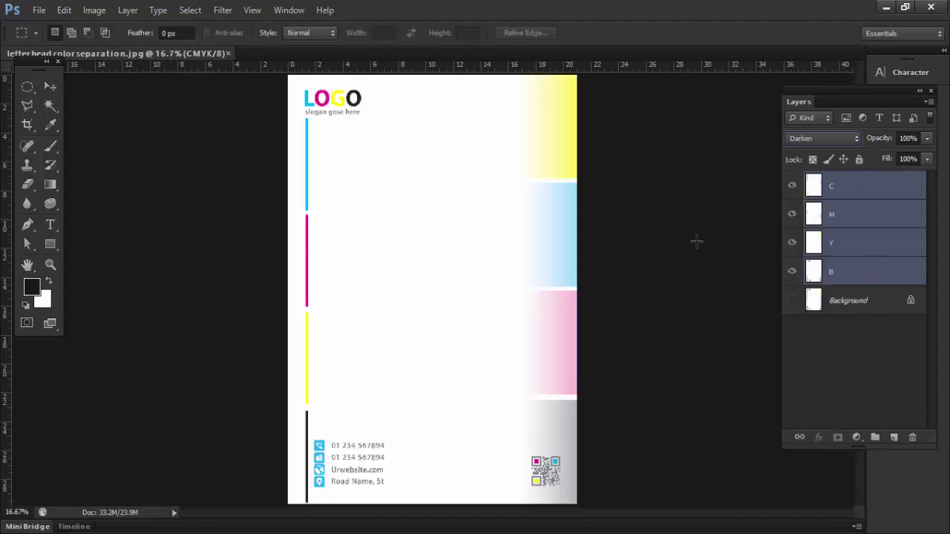
left_click(791, 187)
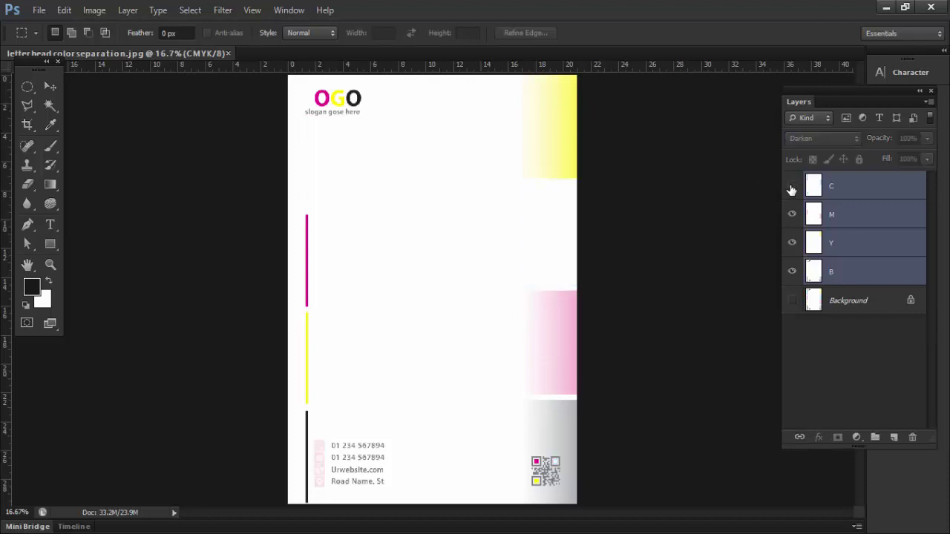
left_click(791, 187)
left_click(790, 215)
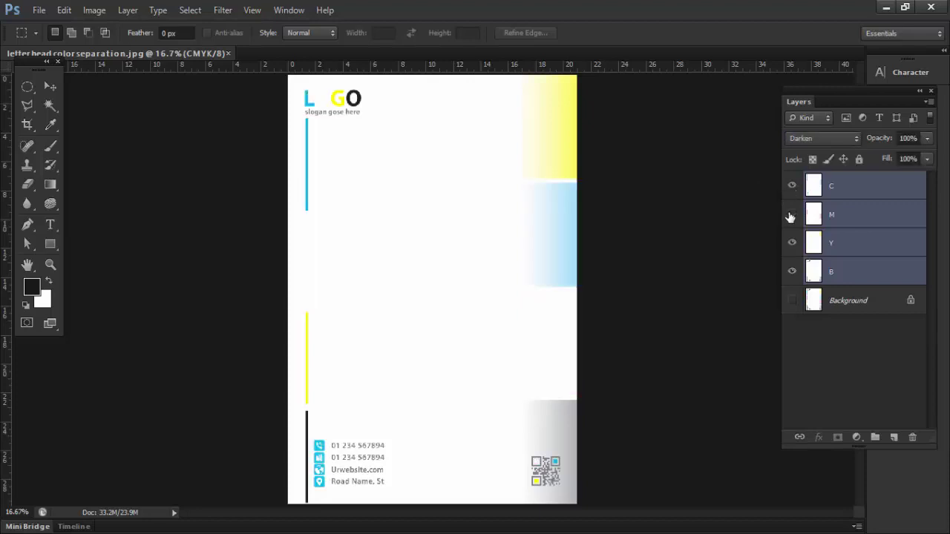
left_click(791, 215)
left_click(791, 245)
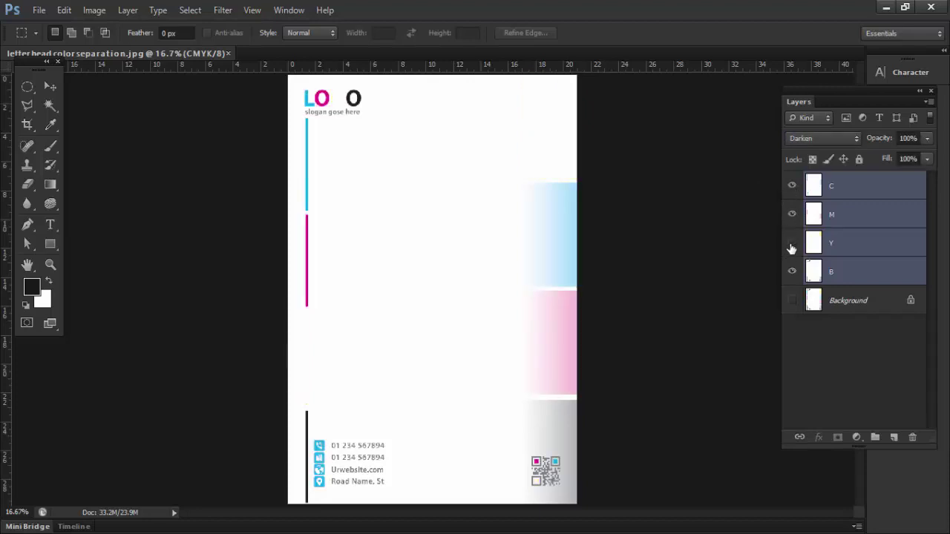
left_click(791, 245)
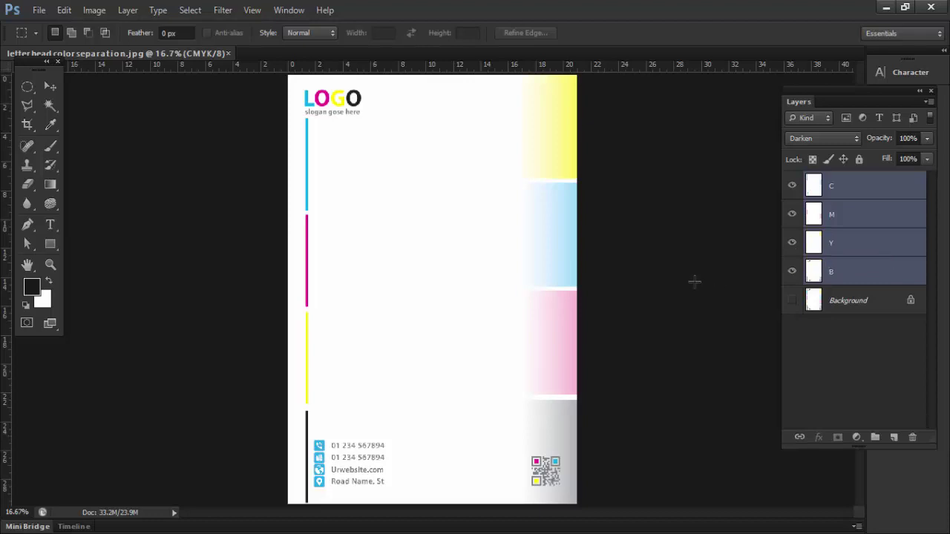